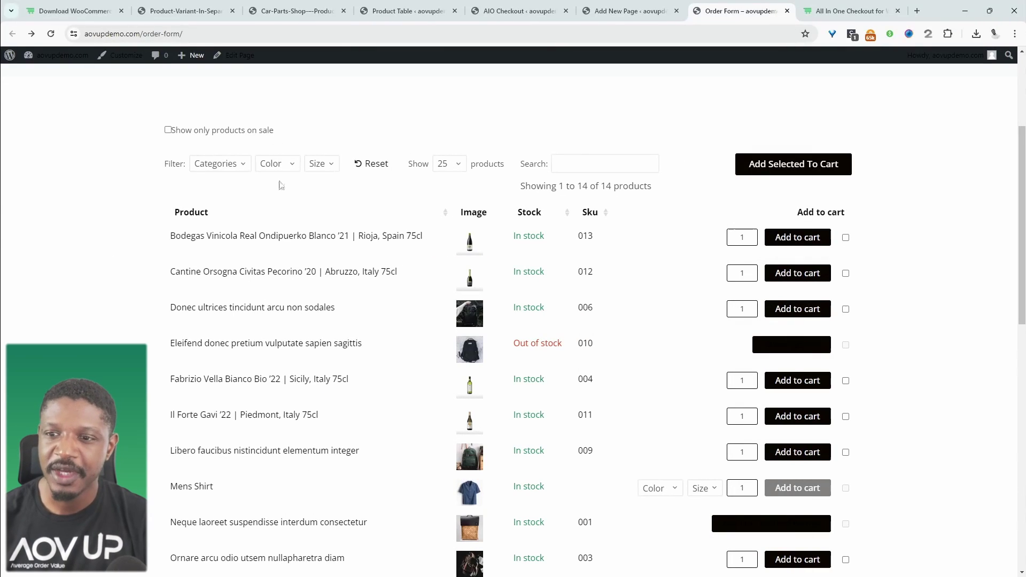
Try filtering the product table by the Shirts and Casual categories, then clear the filter
click(222, 163)
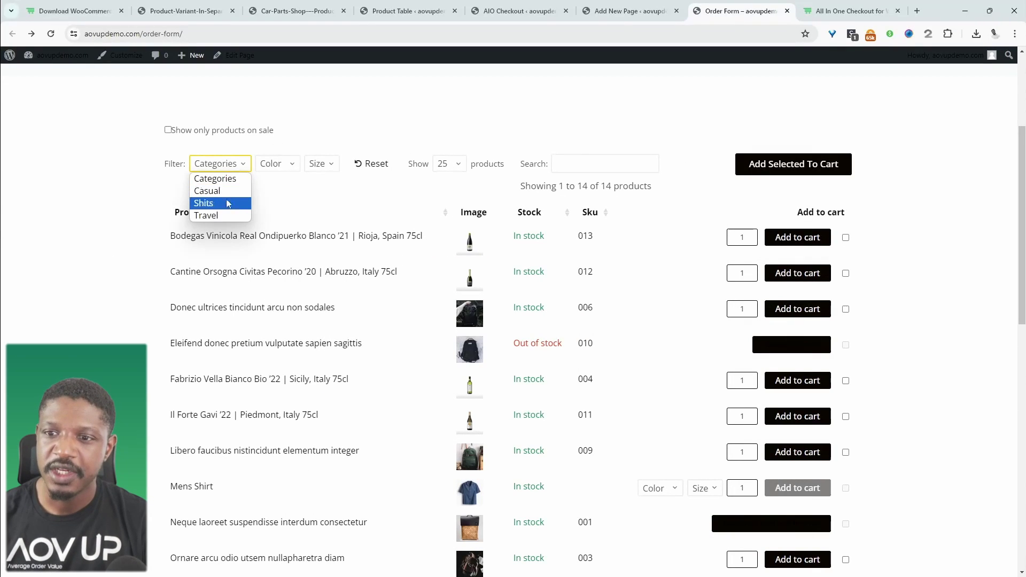
click(225, 207)
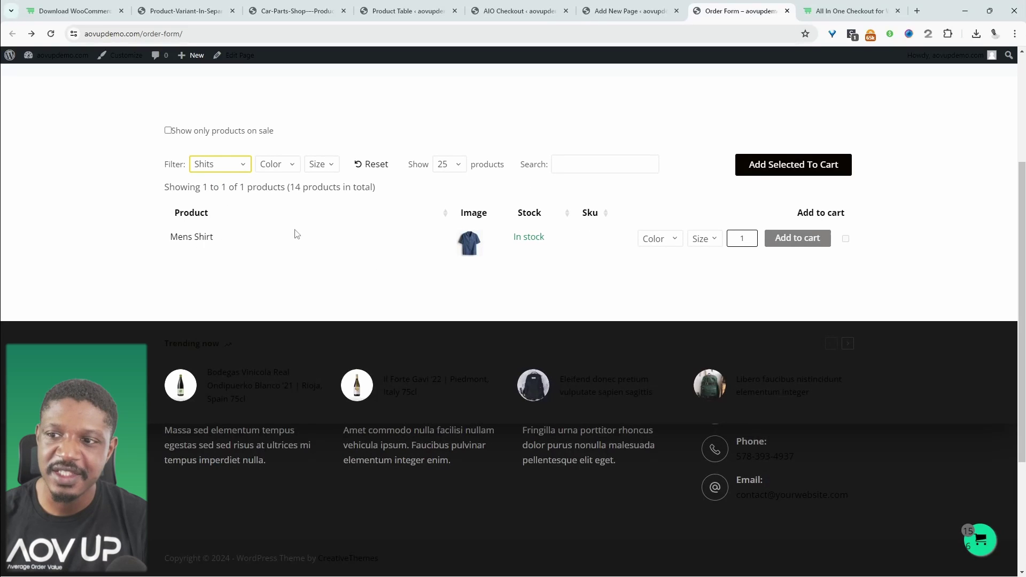
click(249, 171)
click(234, 202)
click(236, 166)
click(224, 204)
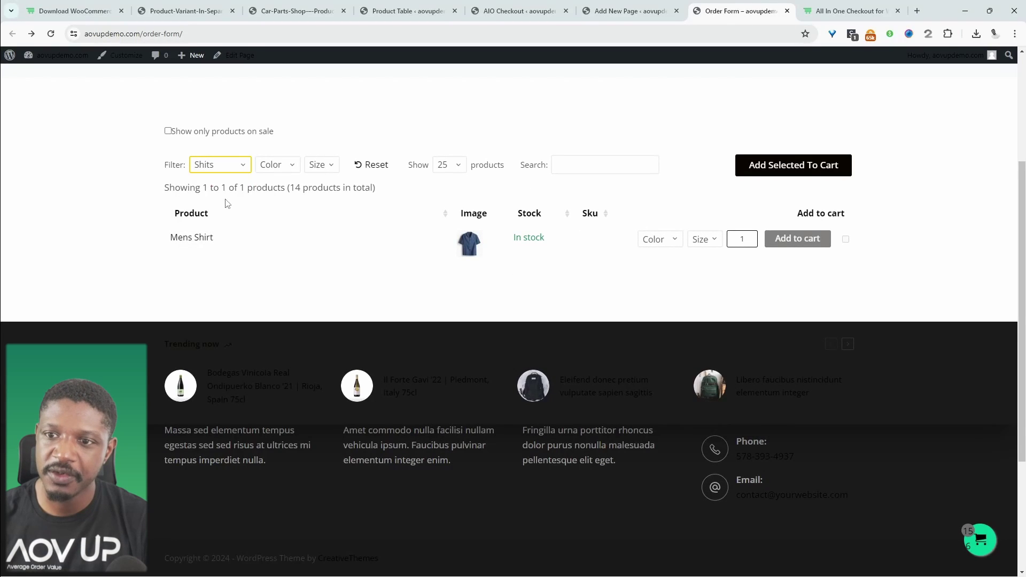
click(229, 170)
click(218, 193)
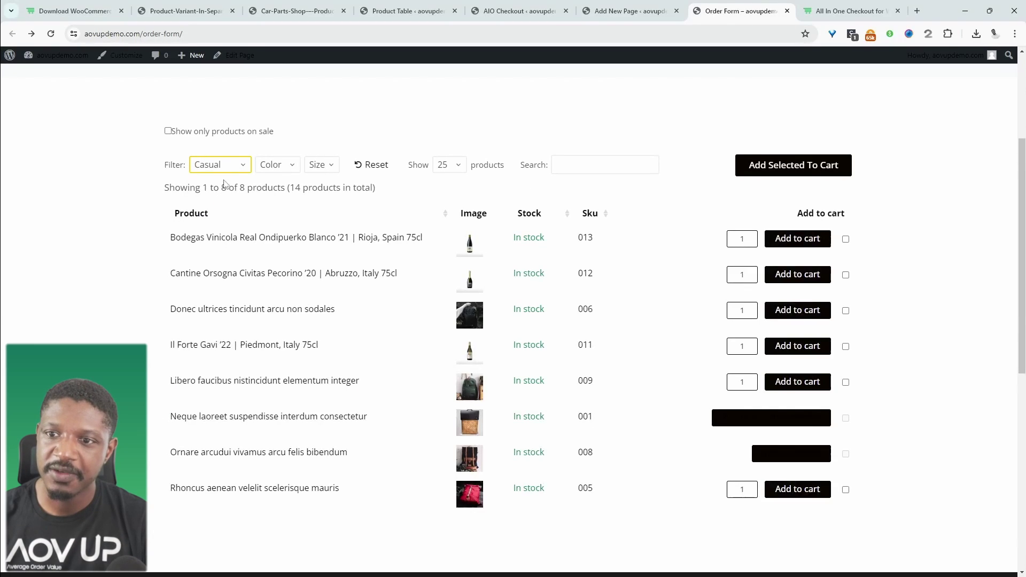
click(371, 166)
Filter the table to size L and Brown colour, then clear both filters
click(317, 166)
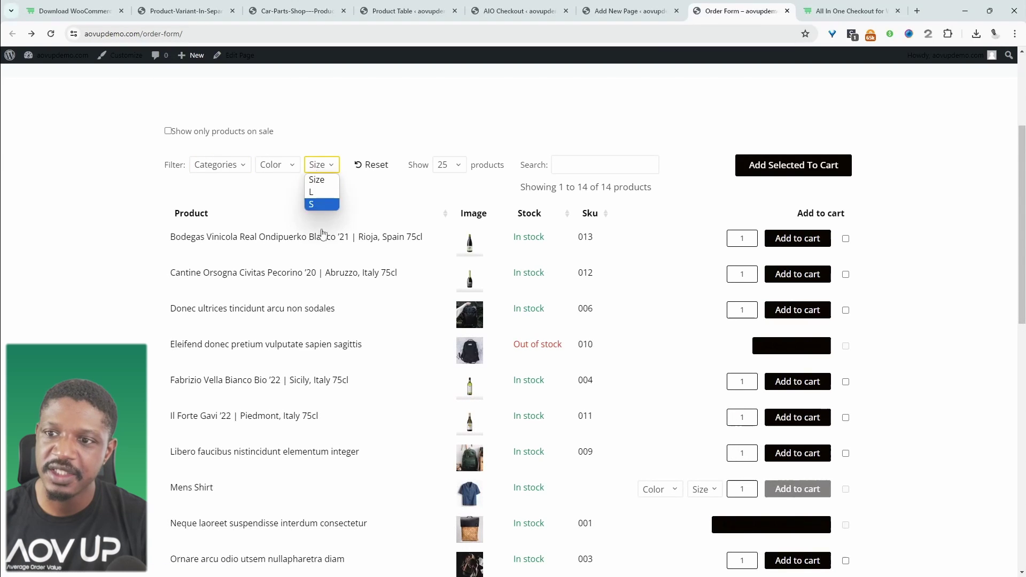
click(327, 194)
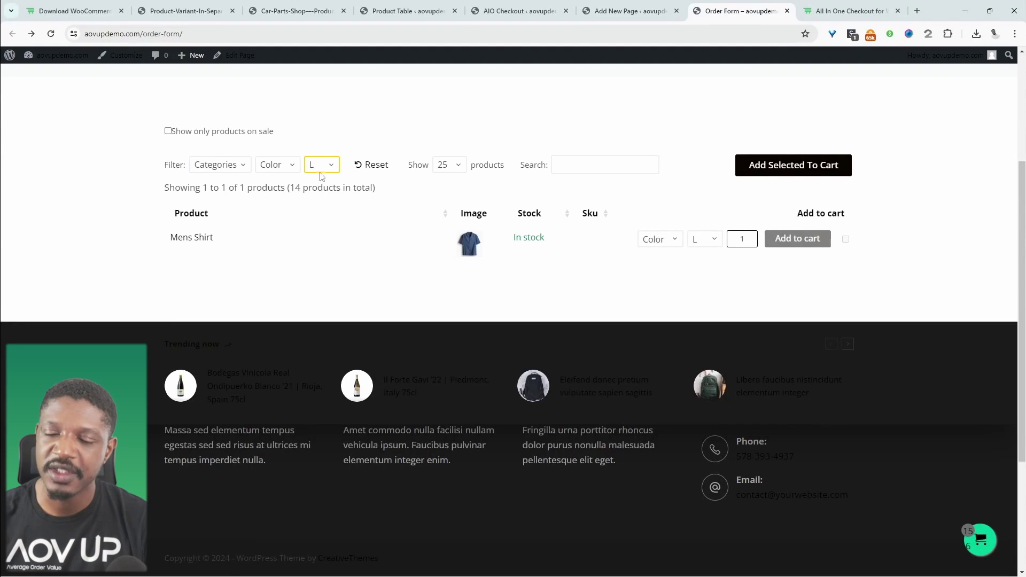
click(285, 167)
click(277, 206)
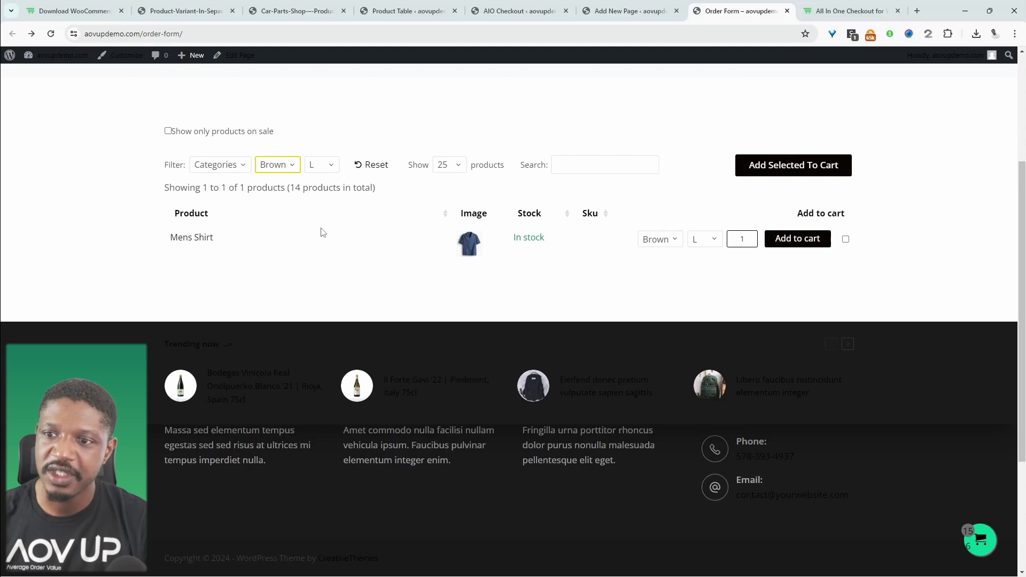
click(374, 165)
Set Bodegas to 24 and Fabrizio to 6, then bulk-add the selected products with 44 Rhoncus
scroll(441, 313, down, 2)
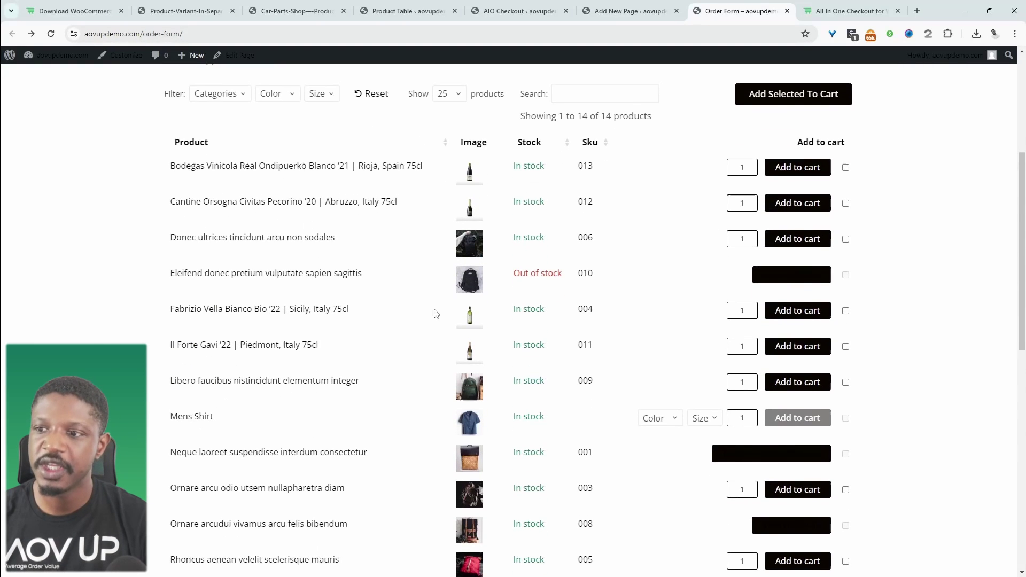
double_click(742, 167)
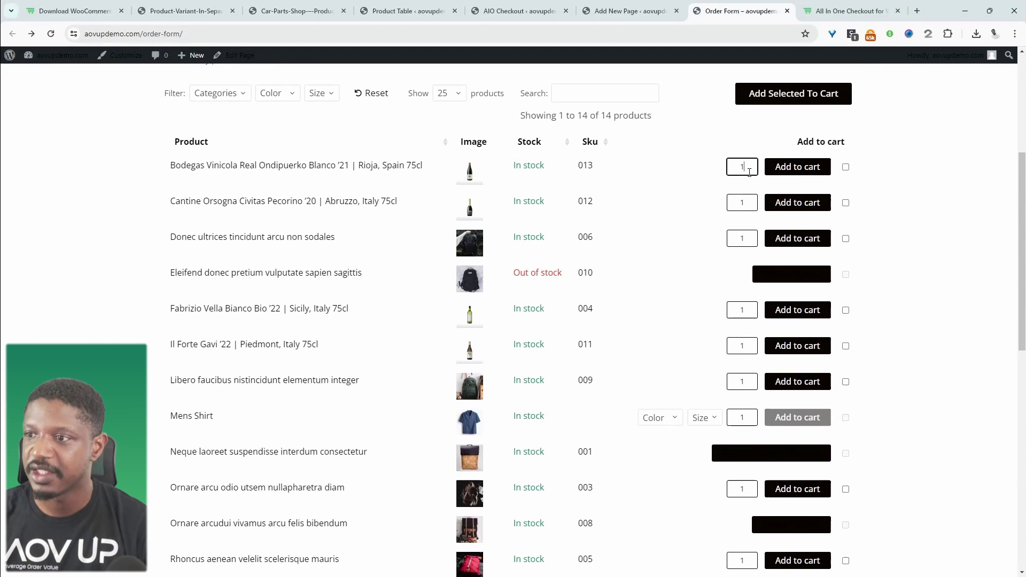
text(24)
click(908, 227)
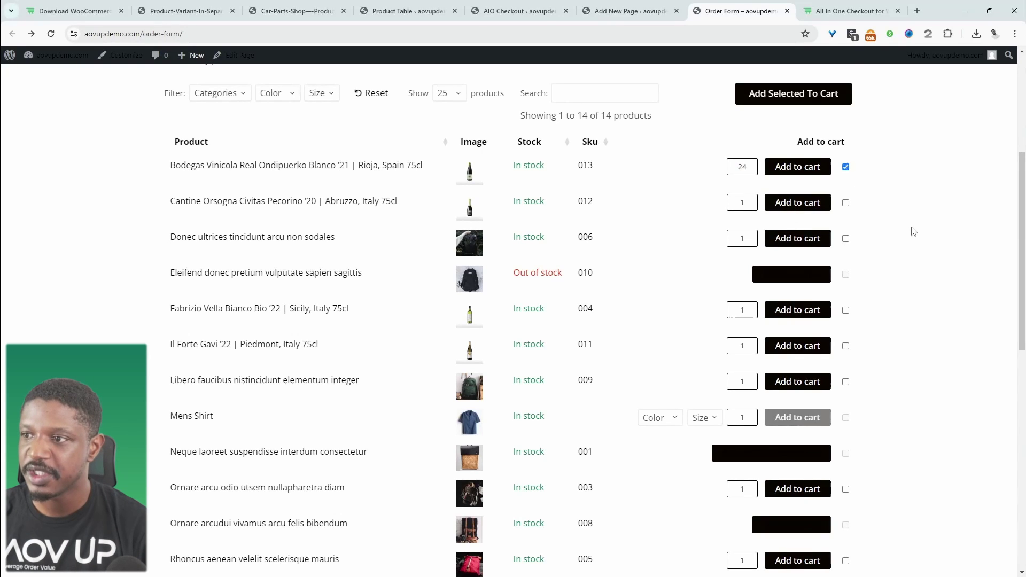
scroll(801, 299, down, 5)
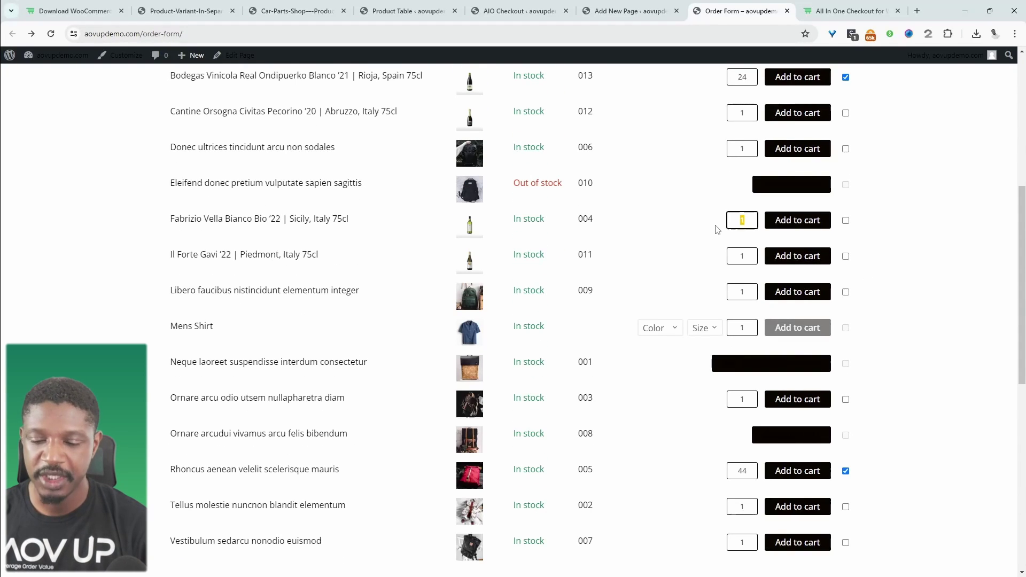
text(6)
click(908, 227)
scroll(884, 257, up, 4)
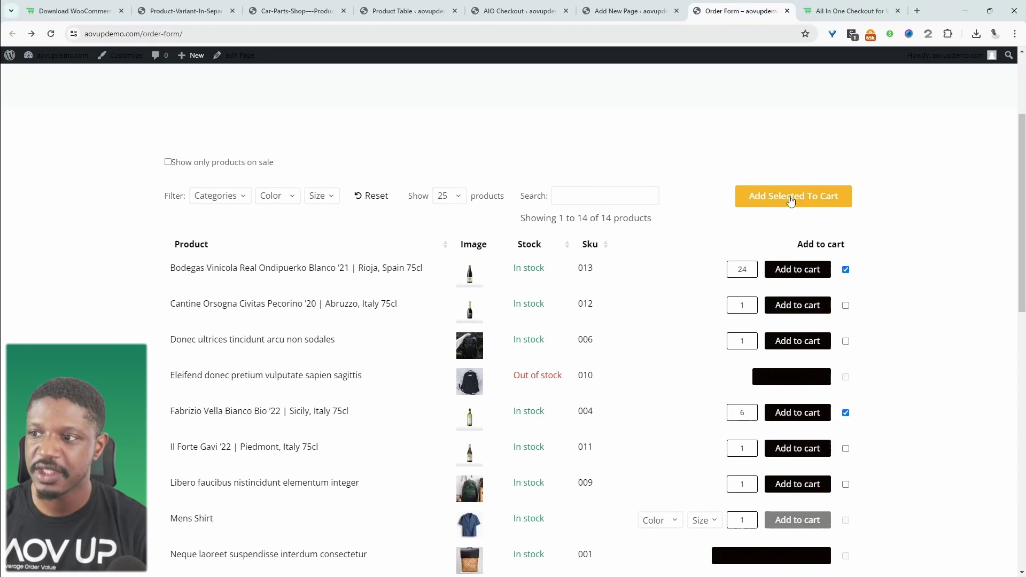
click(755, 199)
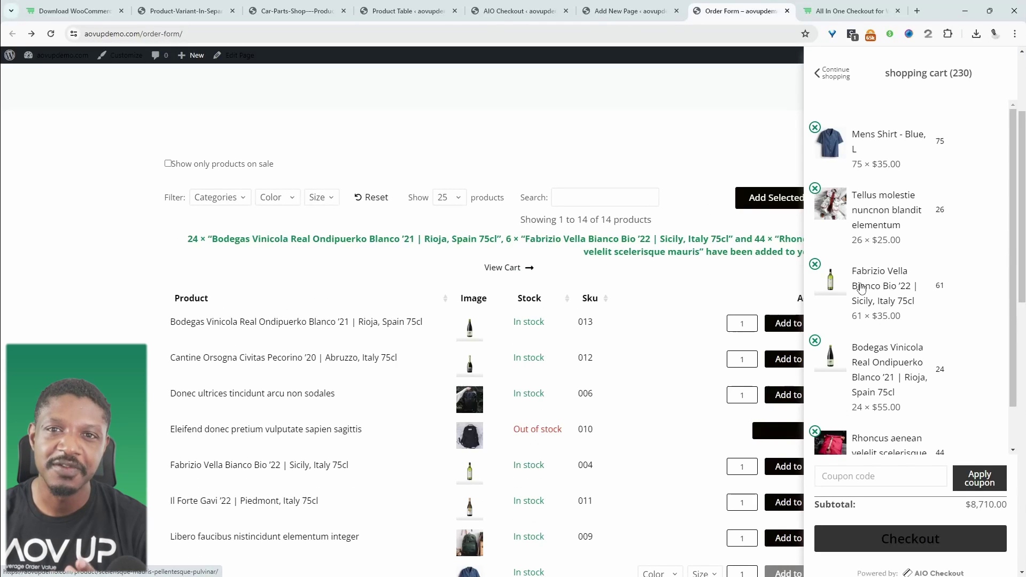
Remove the Bodegas line from the side cart
scroll(948, 262, down, 2)
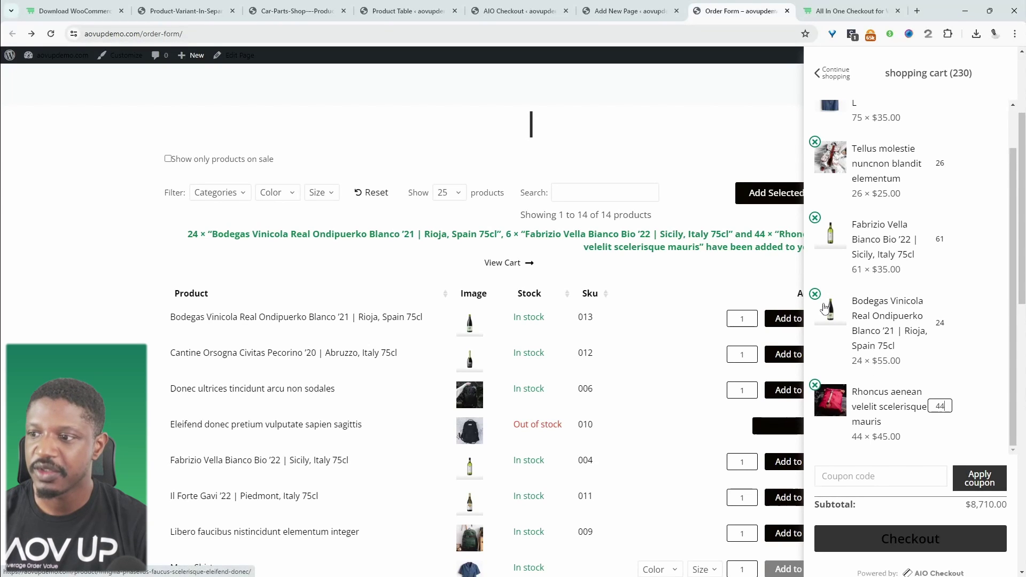
click(837, 319)
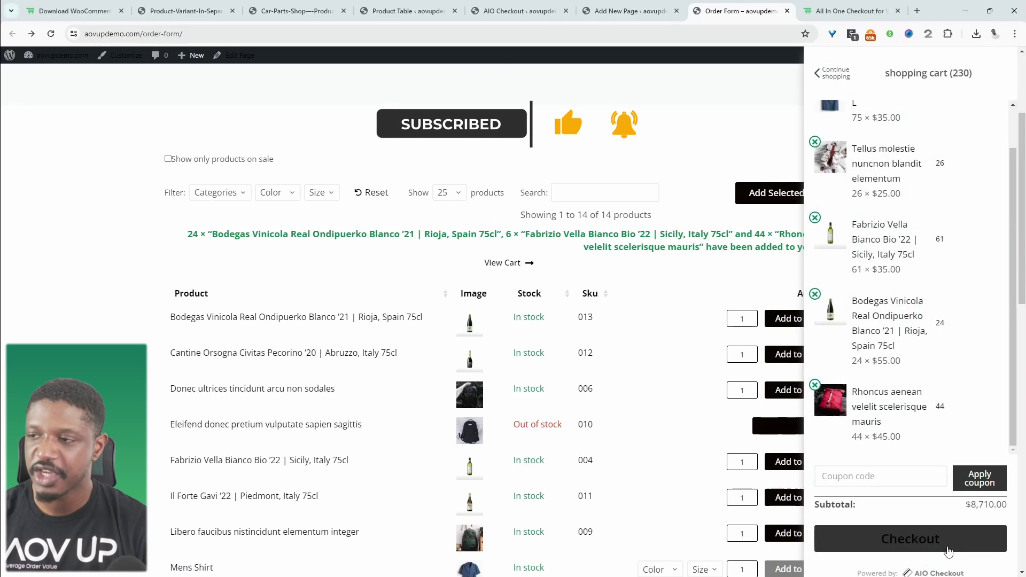
scroll(694, 427, up, 2)
Search the order form for 'shi', then switch to the Download WooCommerce Product Table tab
click(598, 319)
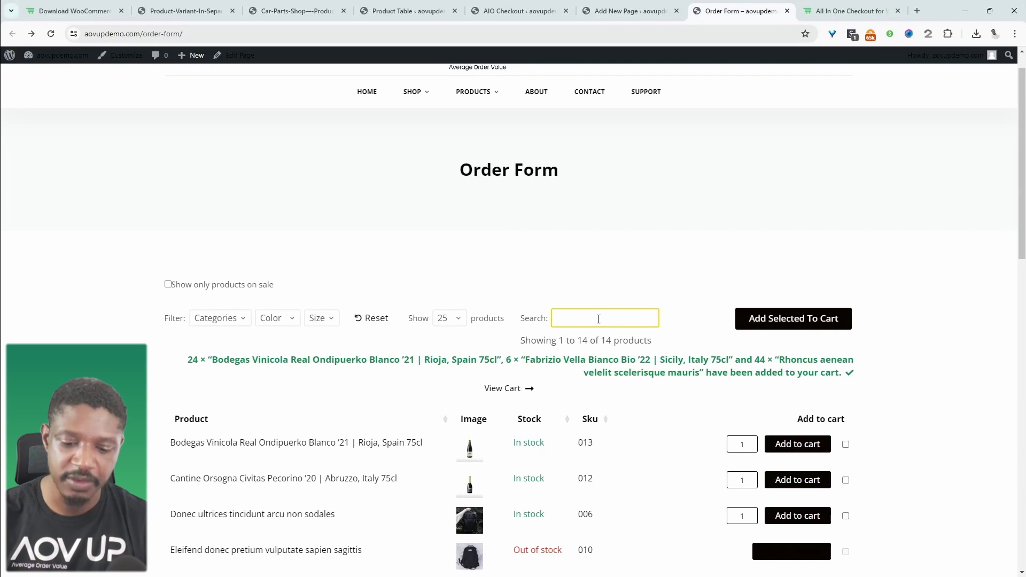
text(shi)
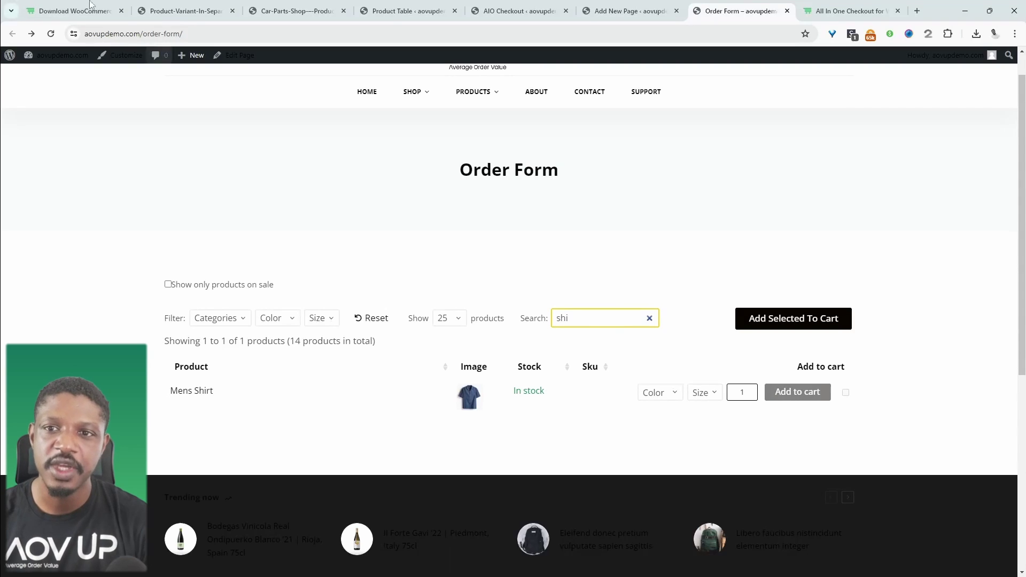
click(75, 11)
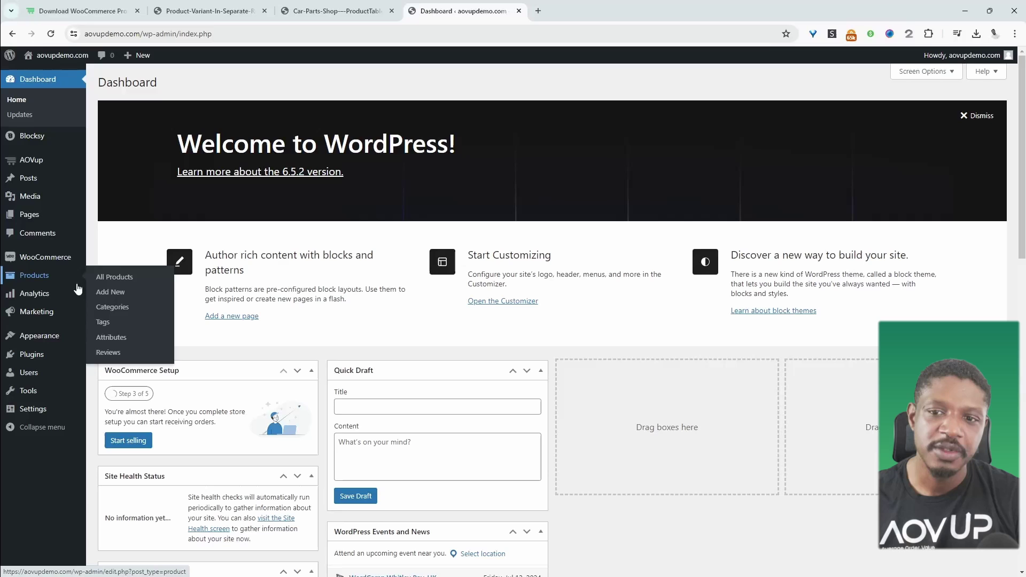
Open Plugins > Add New Plugin in a background tab
mouse_move(74, 283)
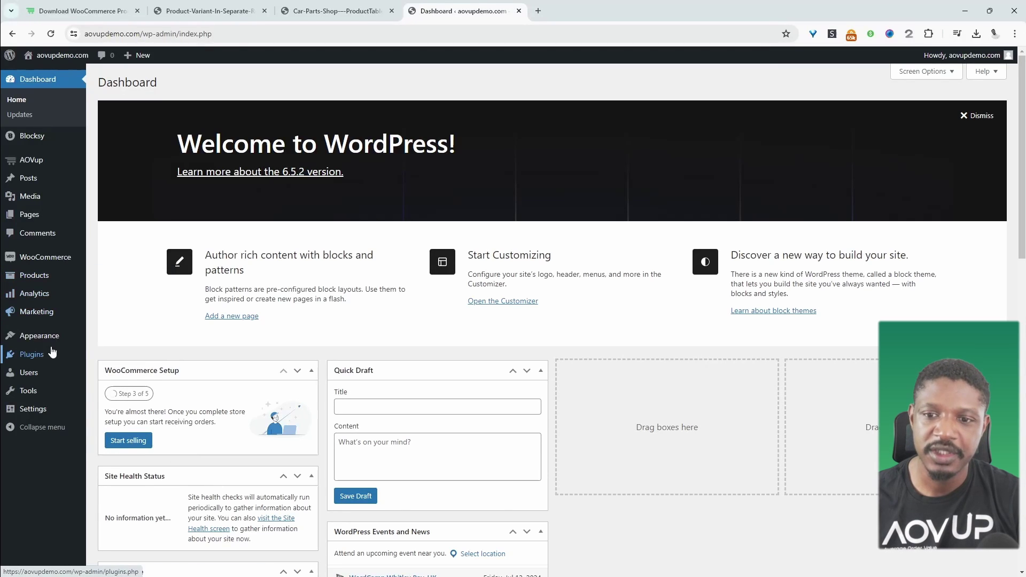
mouse_move(50, 354)
middle_click(141, 374)
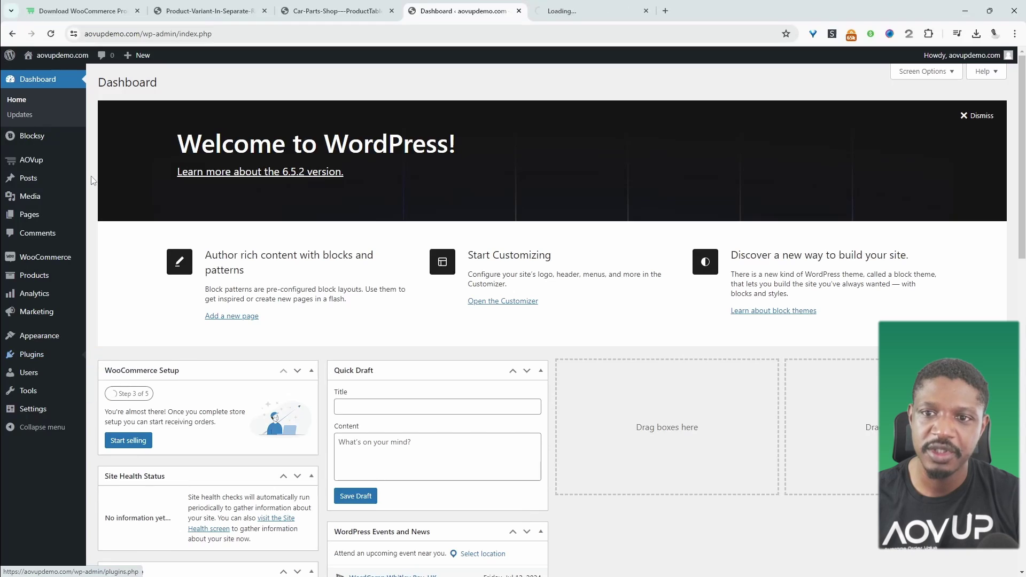
Go to the AOVup Product Table settings page
mouse_move(46, 163)
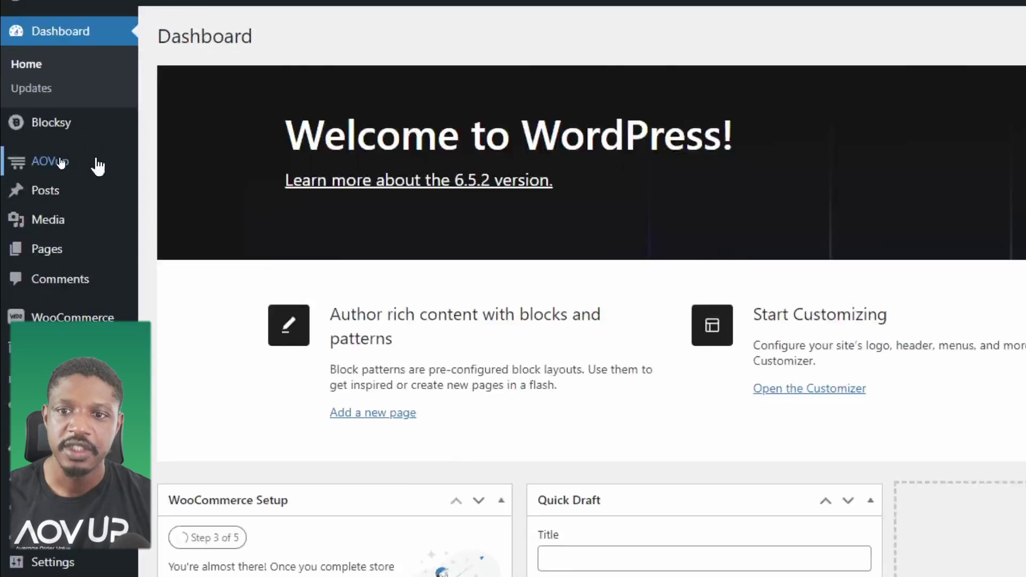
mouse_move(53, 164)
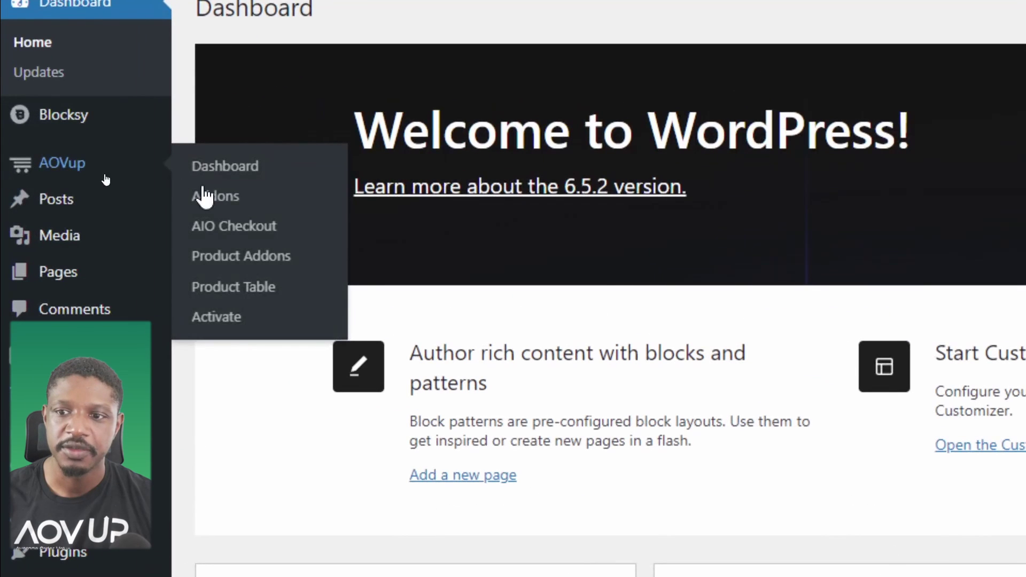
click(255, 289)
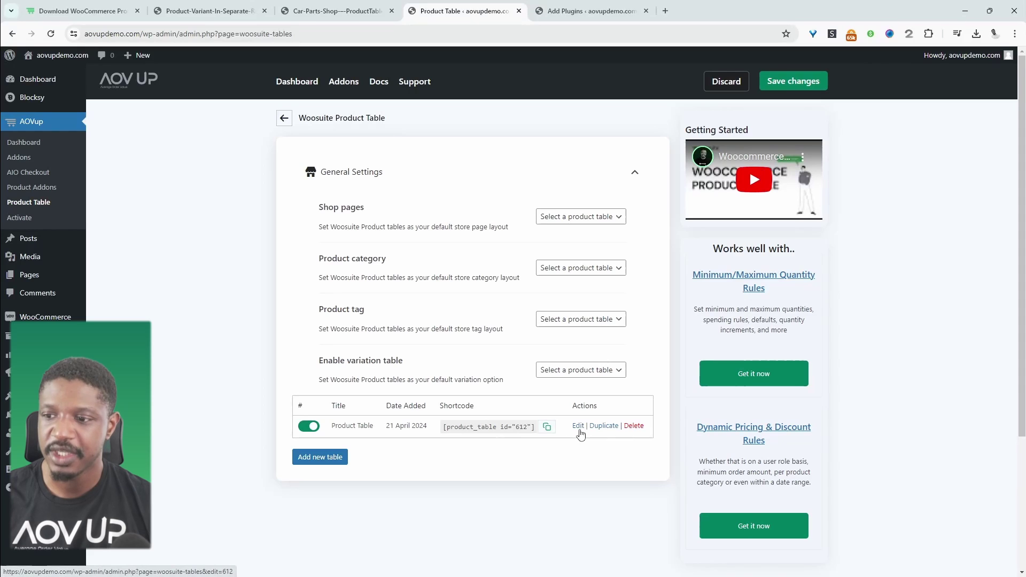
Edit the existing product table and enter 'order form' as its title
click(578, 426)
click(572, 211)
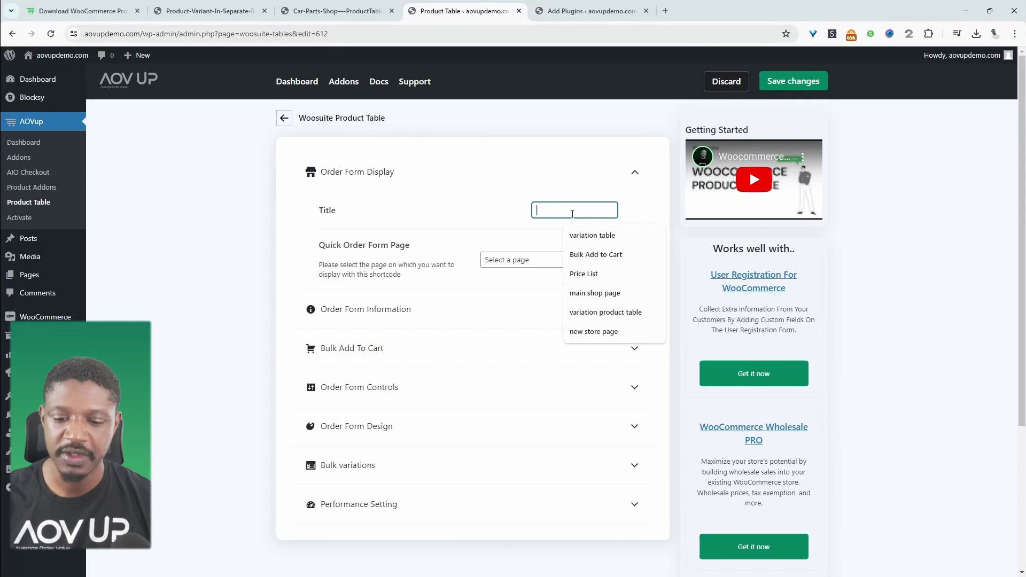
text(order form)
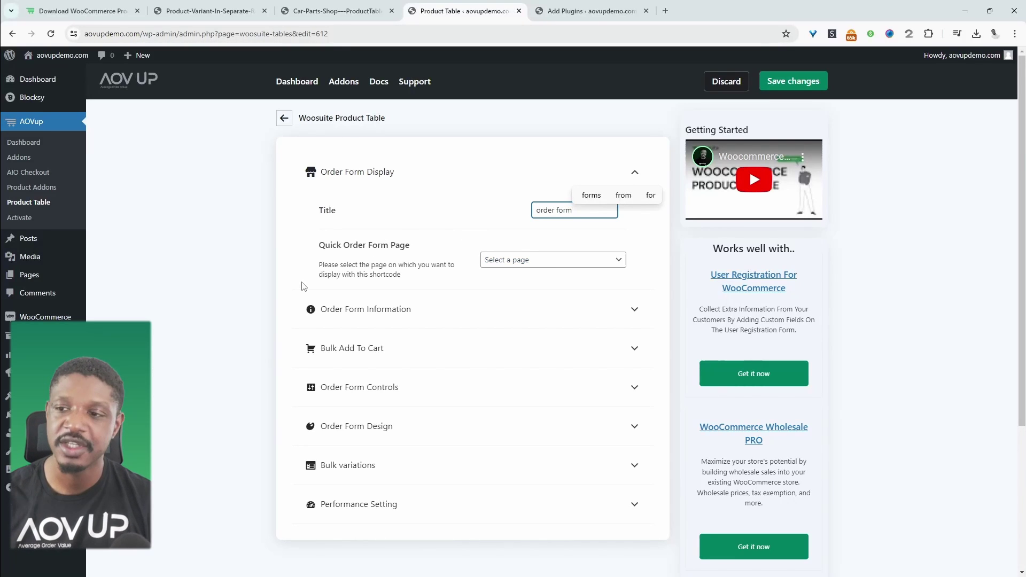
click(303, 257)
Drag Name, Image, Stock, Sku, Add to cart and Custom Data into the selected columns, in order
click(368, 316)
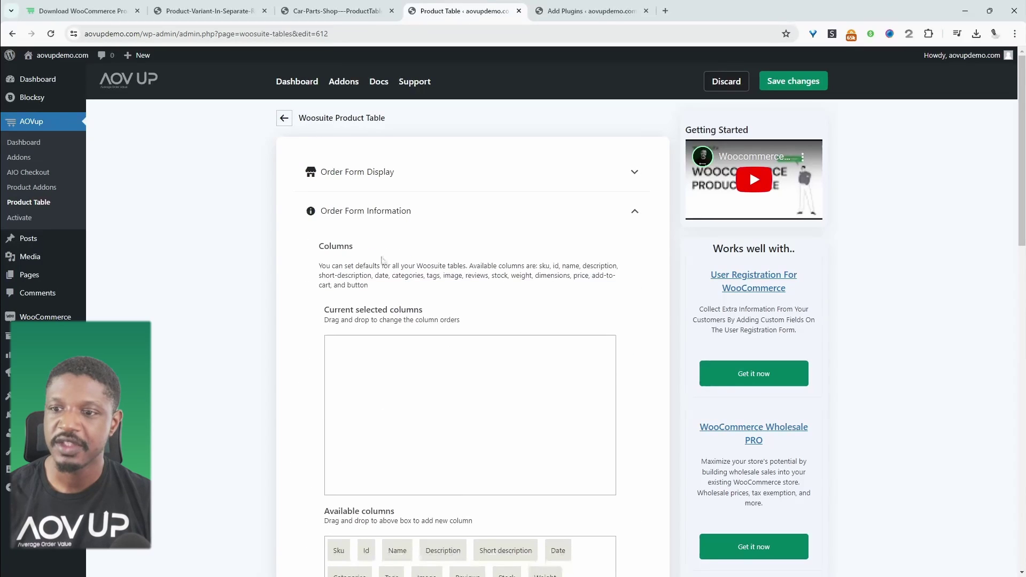
scroll(483, 332, down, 1)
scroll(484, 332, down, 3)
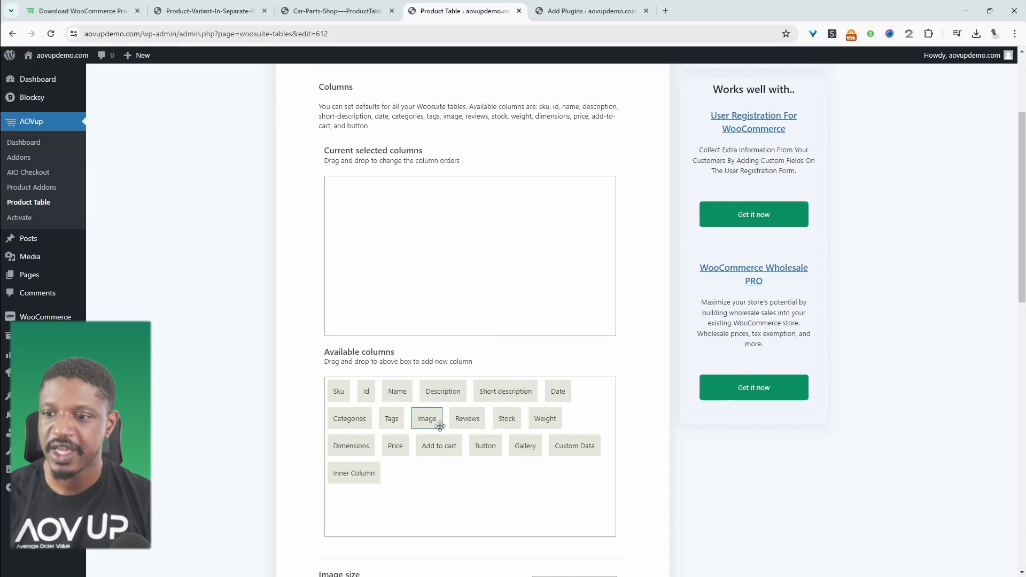
drag(397, 392, 383, 212)
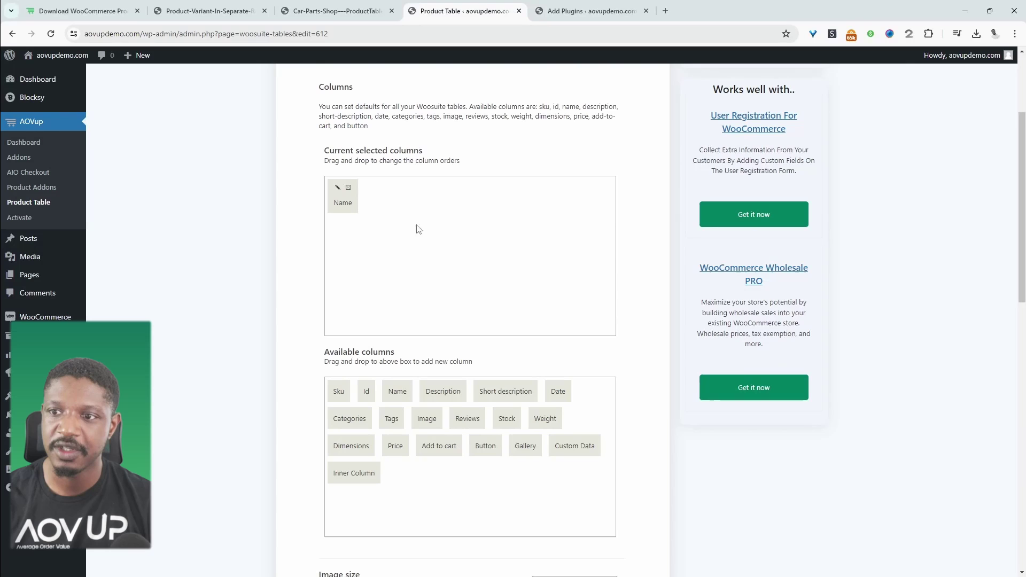
drag(420, 422, 393, 213)
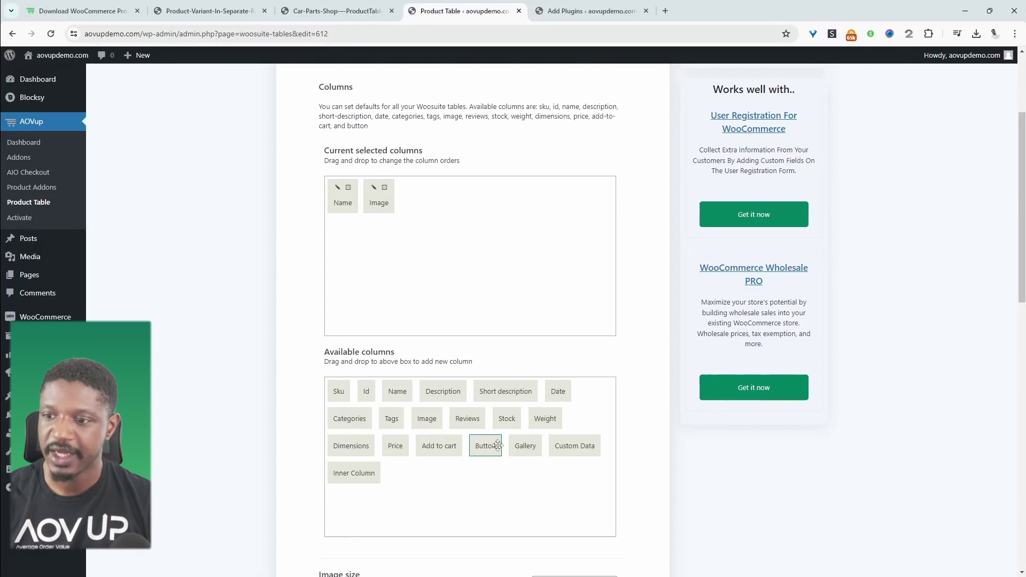
drag(507, 418, 448, 214)
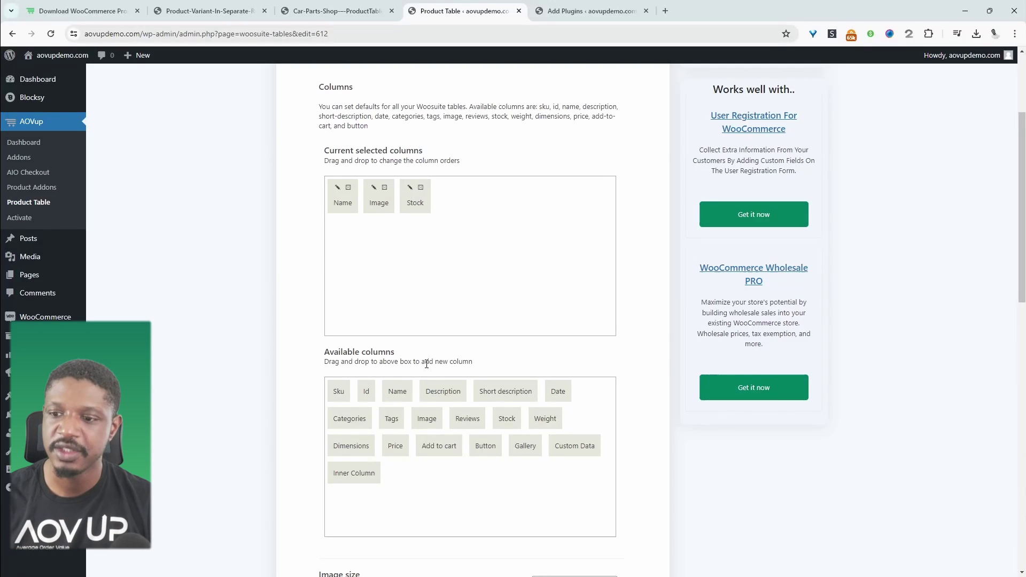
drag(338, 391, 481, 214)
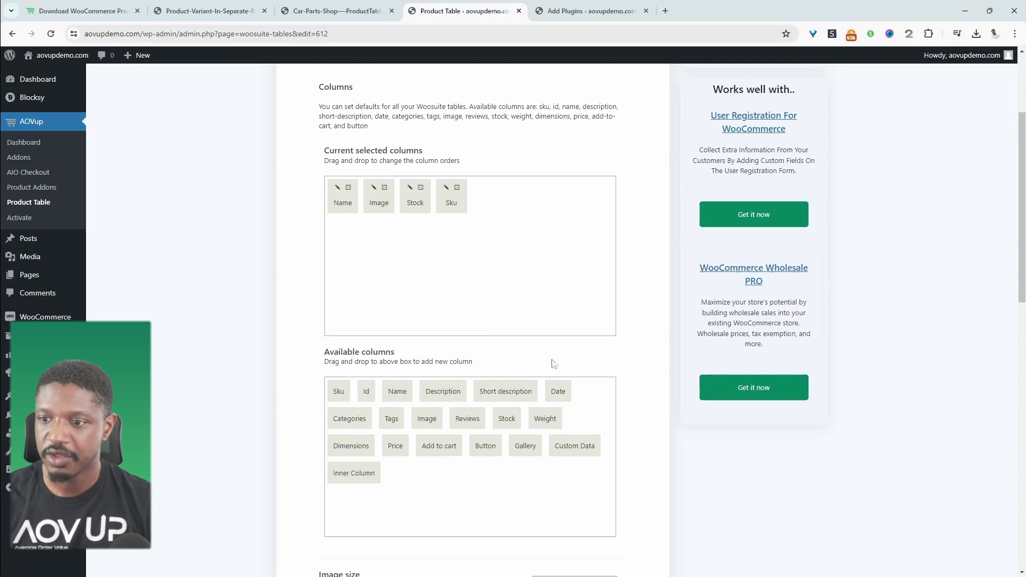
drag(439, 447, 513, 214)
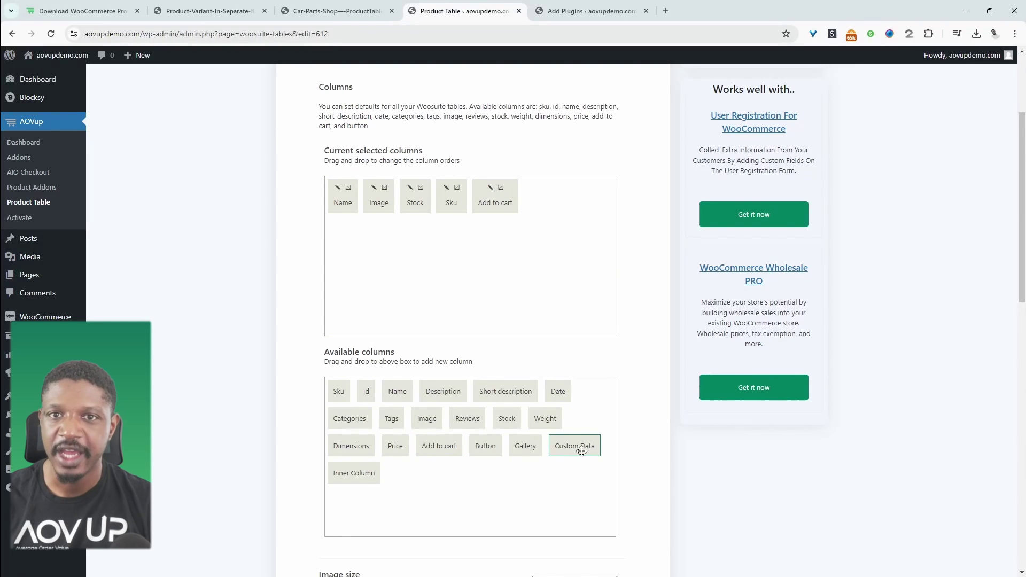
drag(580, 446, 567, 239)
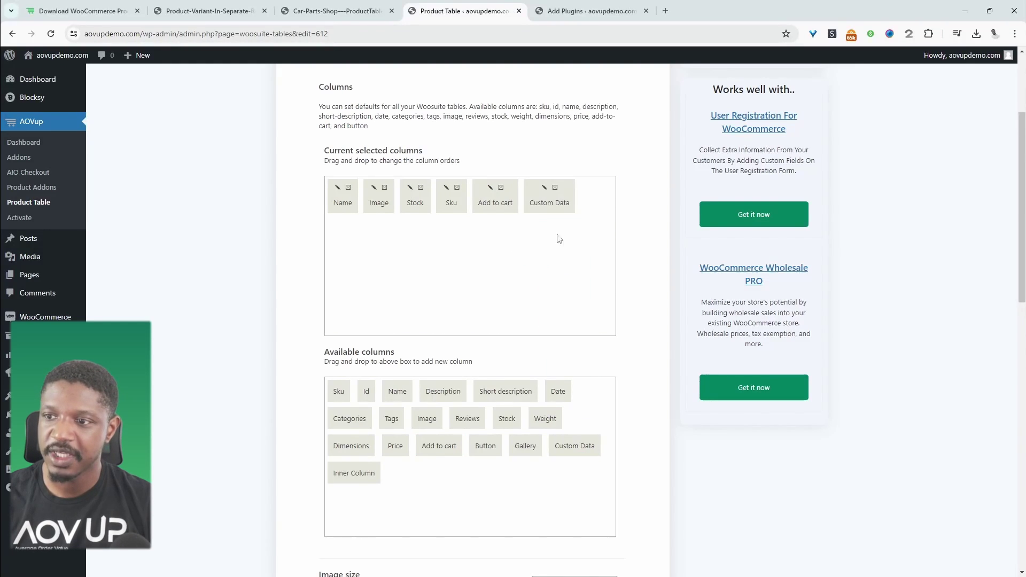
Switch the Custom Data column's source from Post Meta to Custom Taxonomies, keeping Product type
click(543, 187)
click(483, 352)
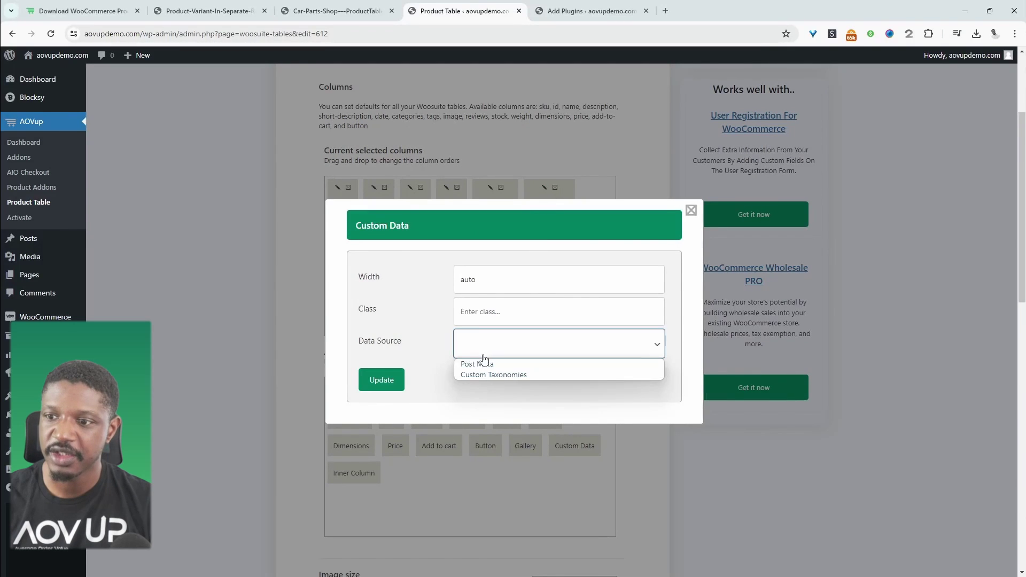
click(483, 366)
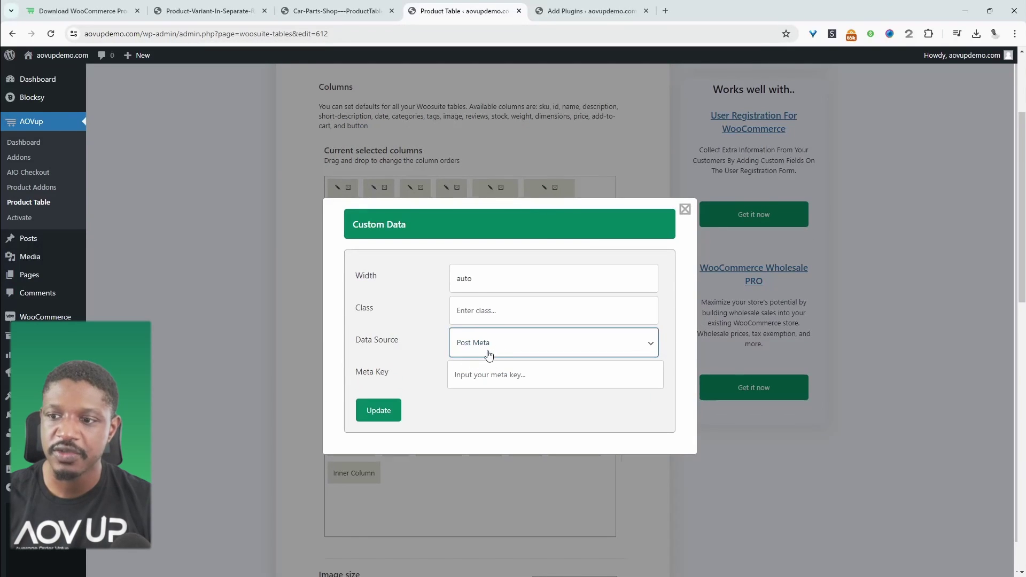
click(493, 346)
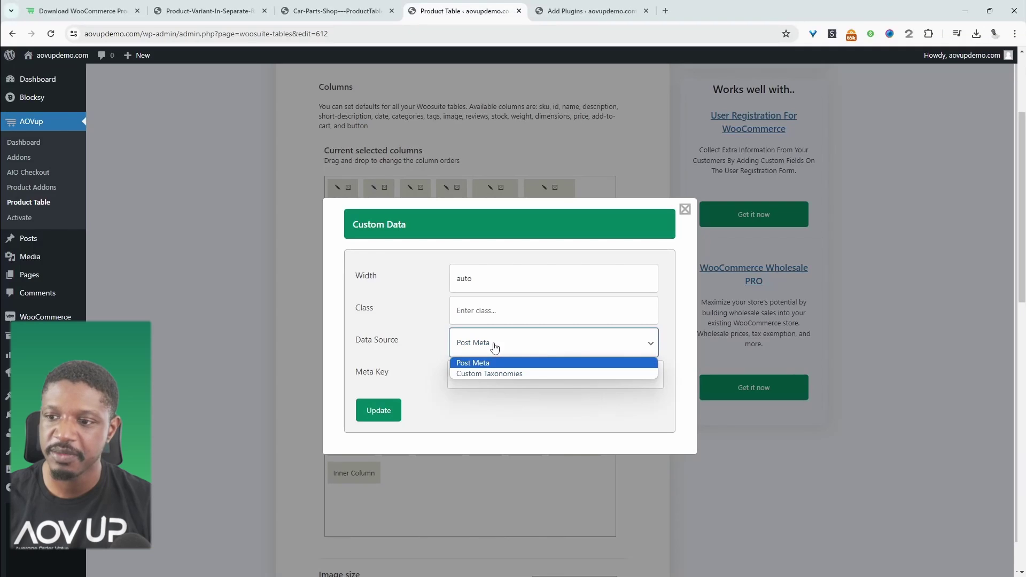
click(436, 343)
click(464, 376)
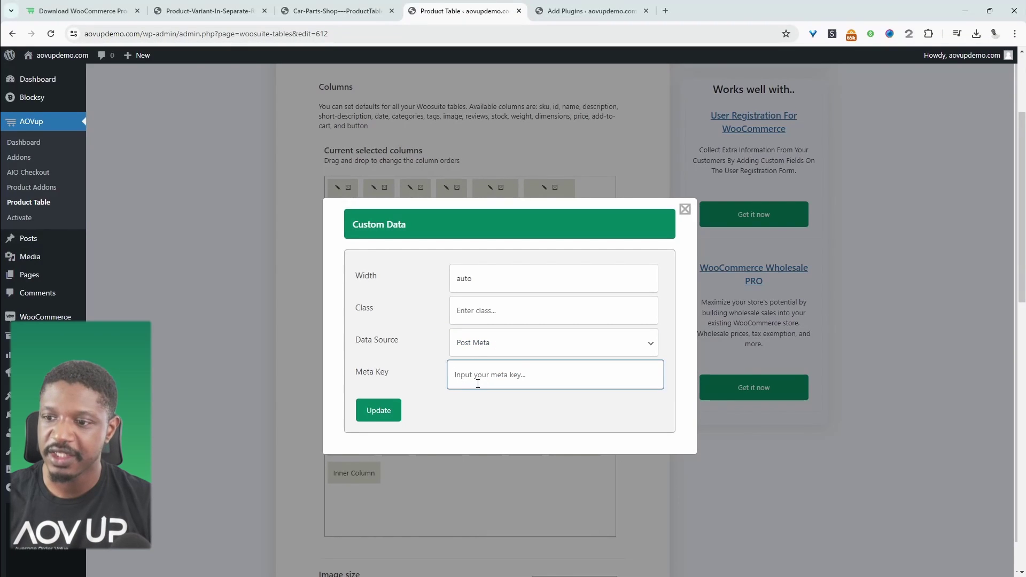
click(474, 352)
click(498, 374)
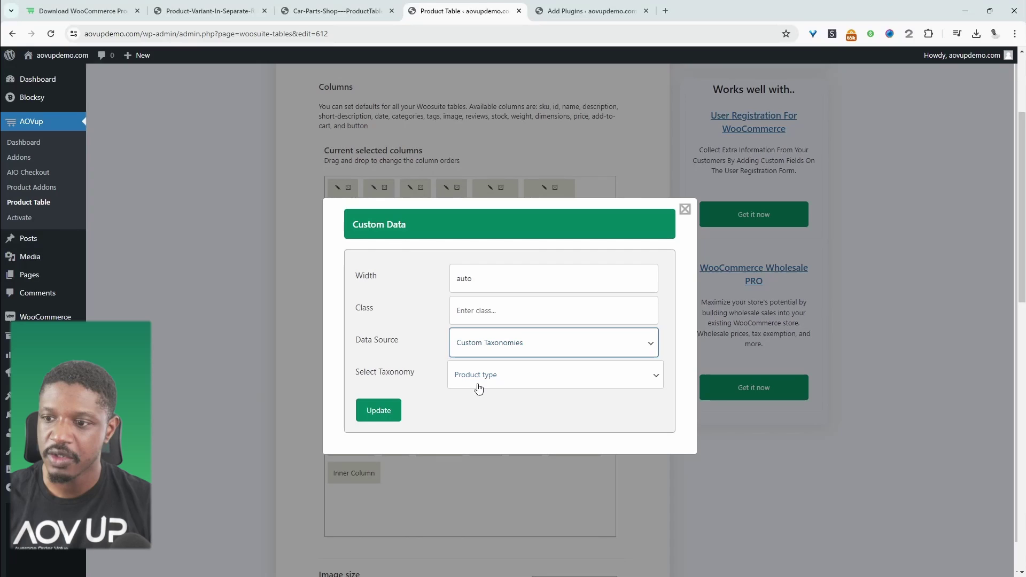
click(485, 380)
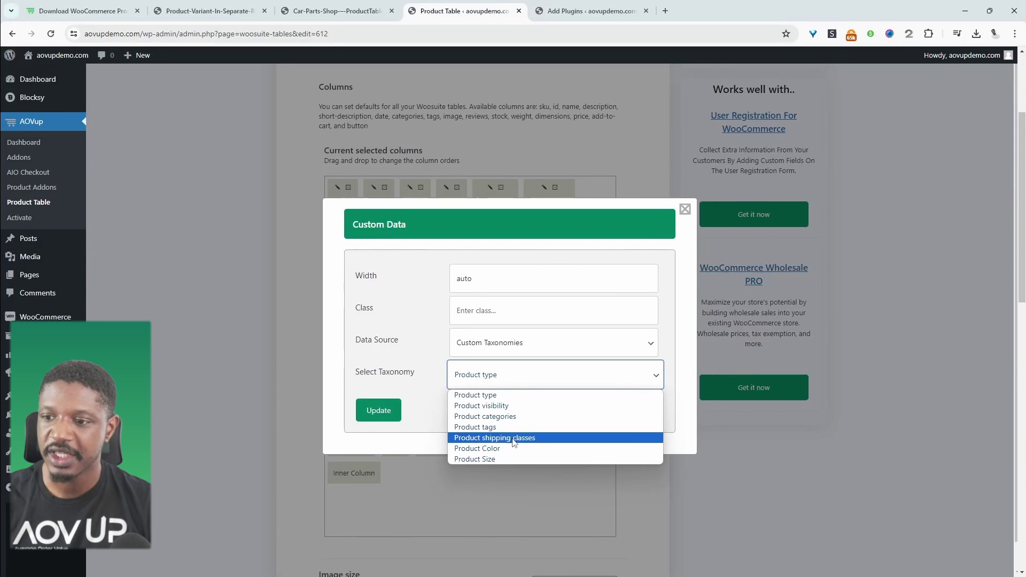
click(443, 297)
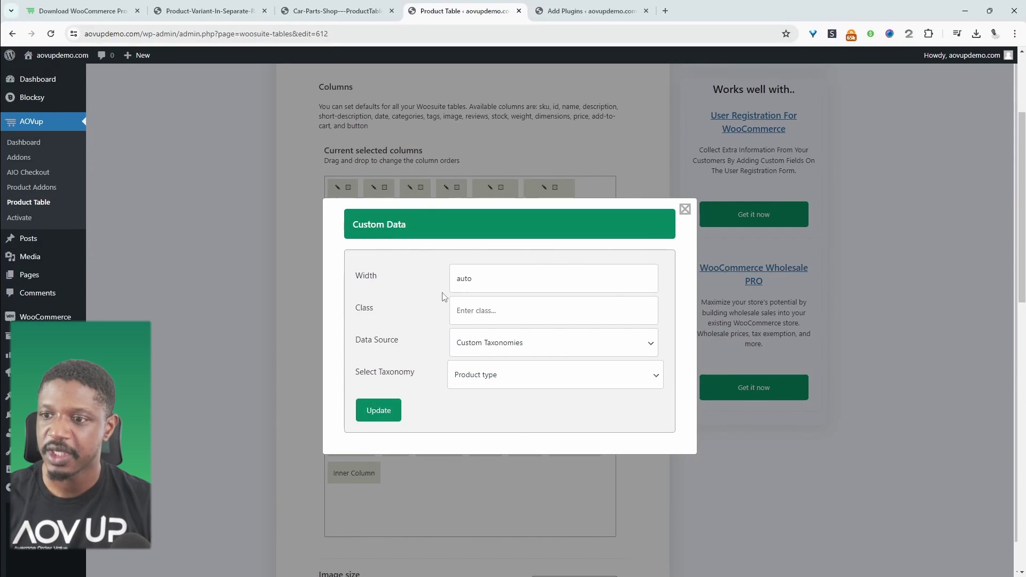
Remove the Custom Data column and change the Name column's label to 'Product'
click(684, 209)
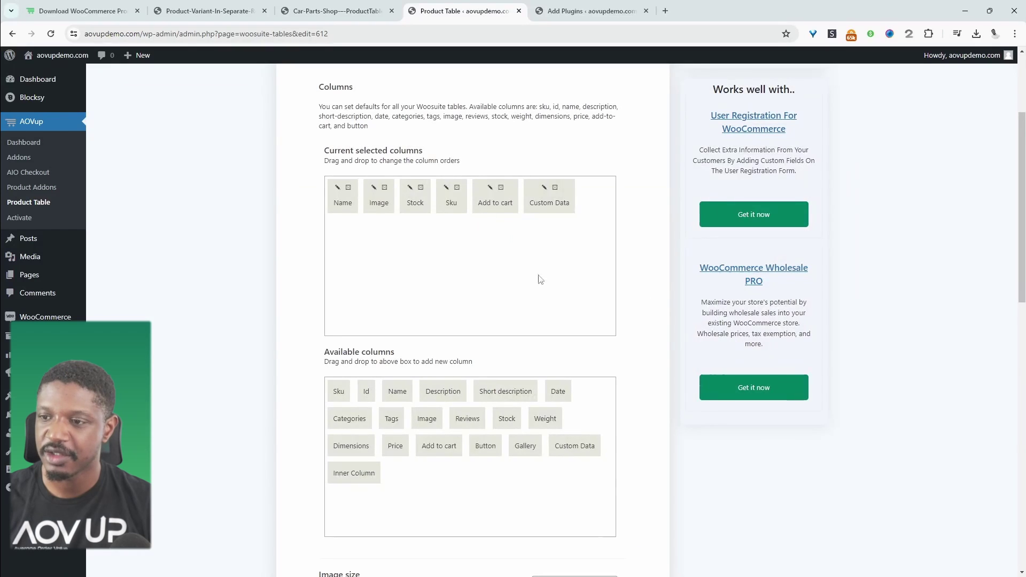
click(555, 189)
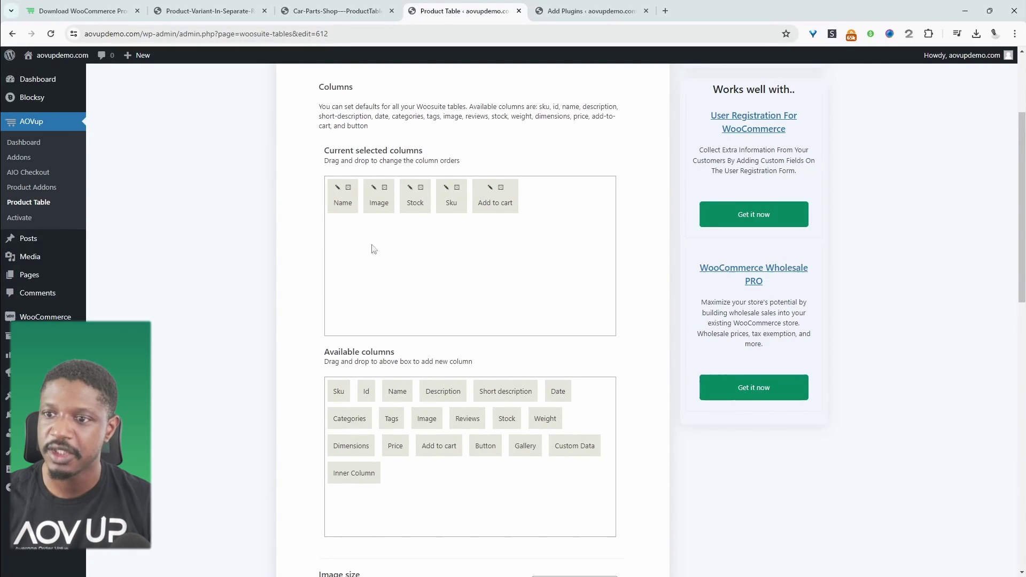
click(338, 187)
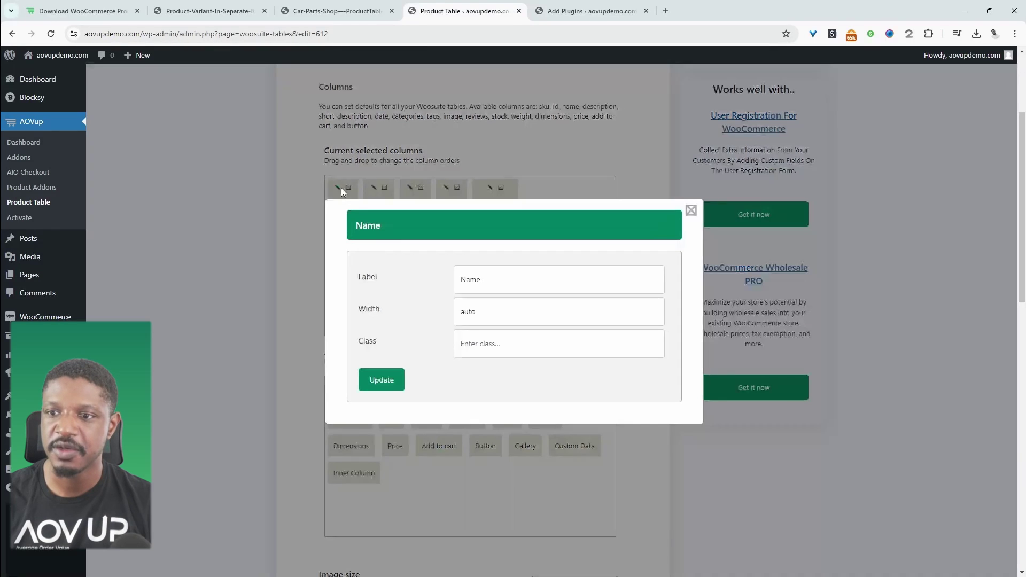
drag(489, 279, 434, 282)
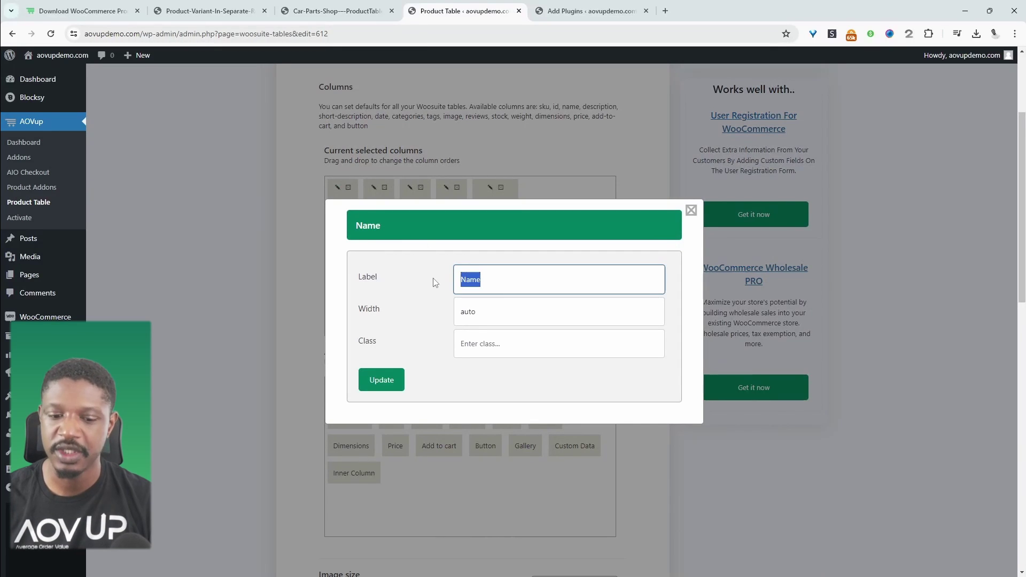
text(Product)
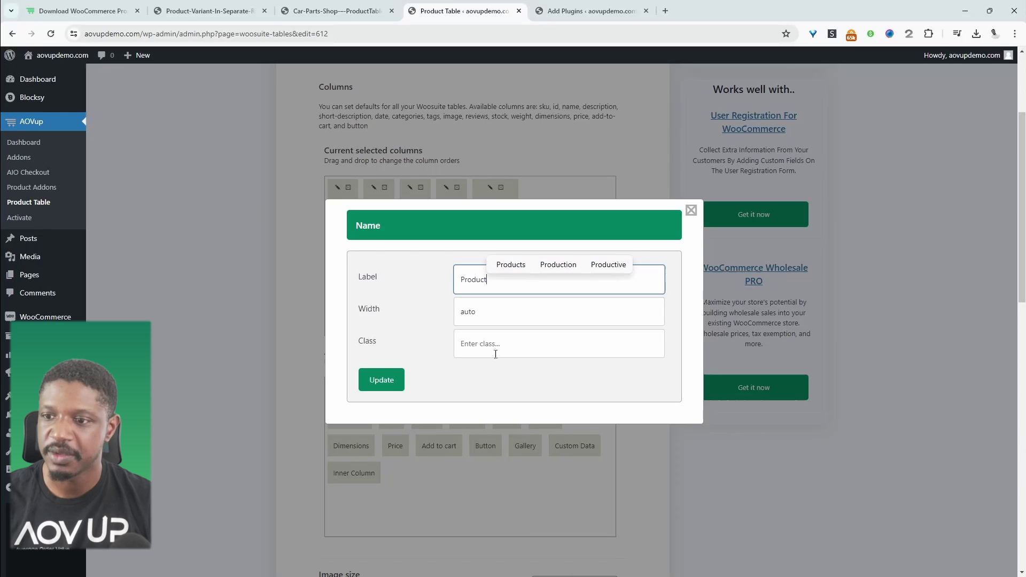
click(481, 313)
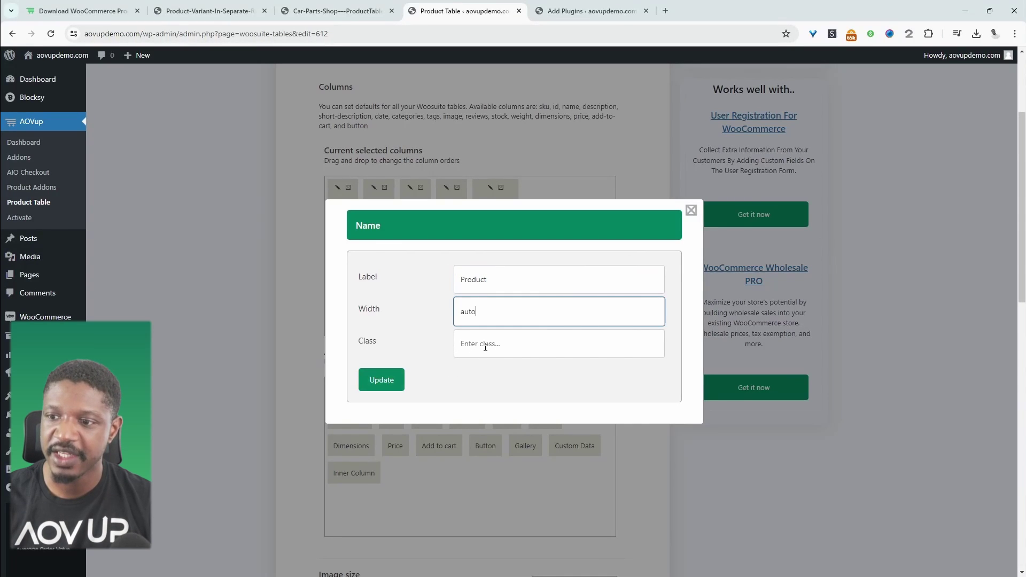
click(382, 380)
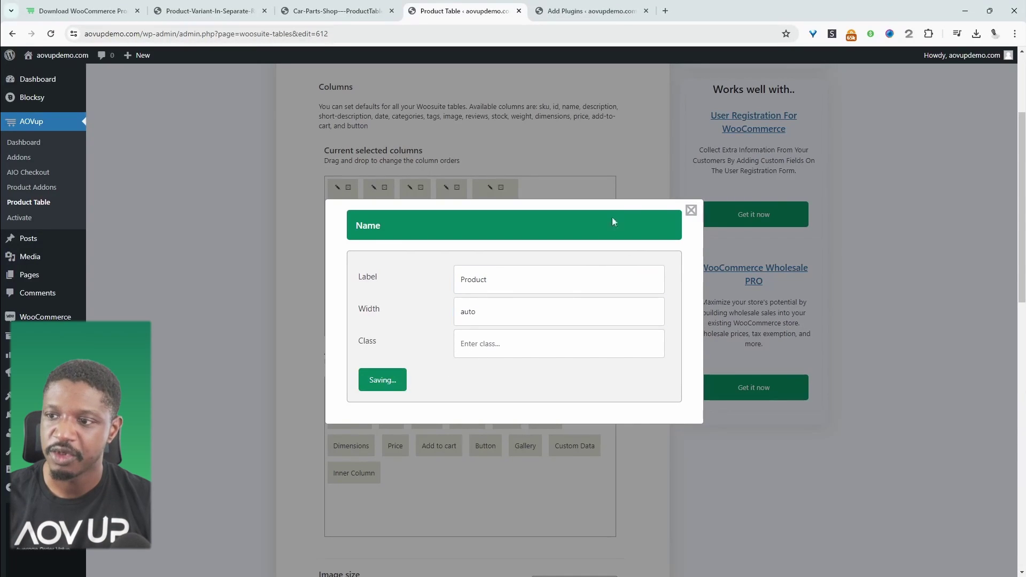
click(691, 210)
Set Bulk Add To Cart to display a button and checkbox
scroll(641, 333, down, 5)
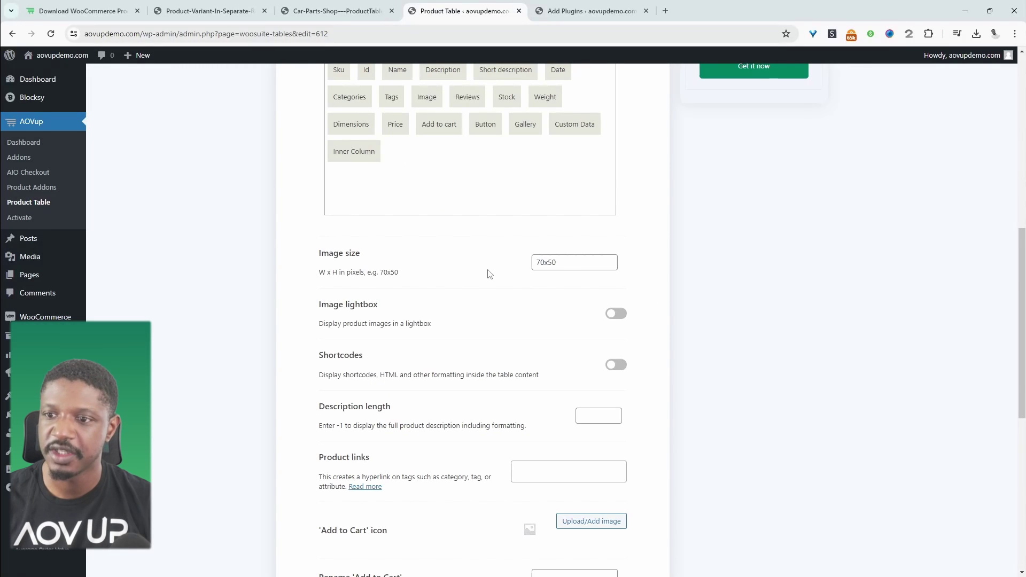
scroll(474, 366, down, 4)
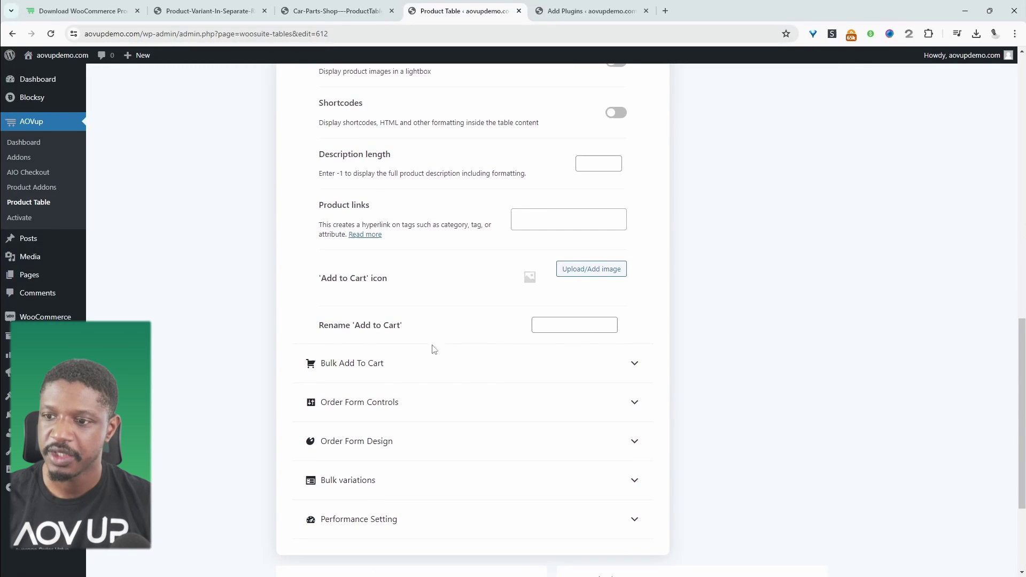
scroll(529, 334, down, 2)
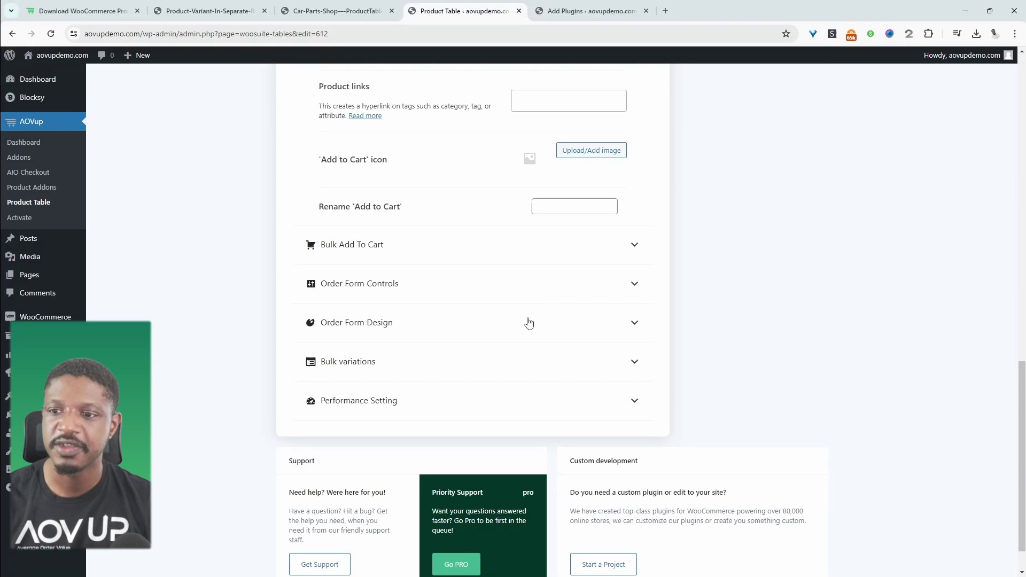
click(486, 253)
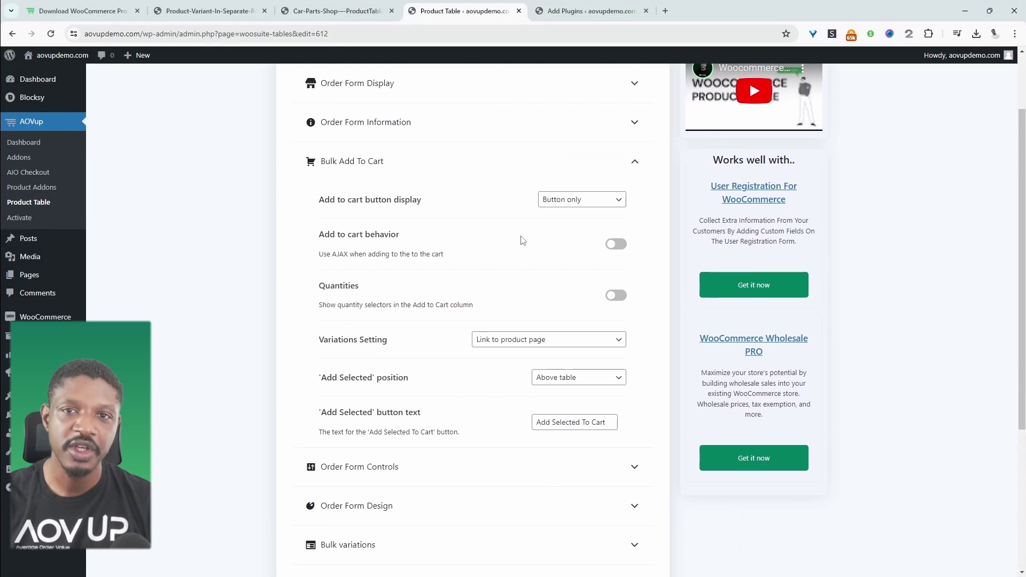
click(588, 201)
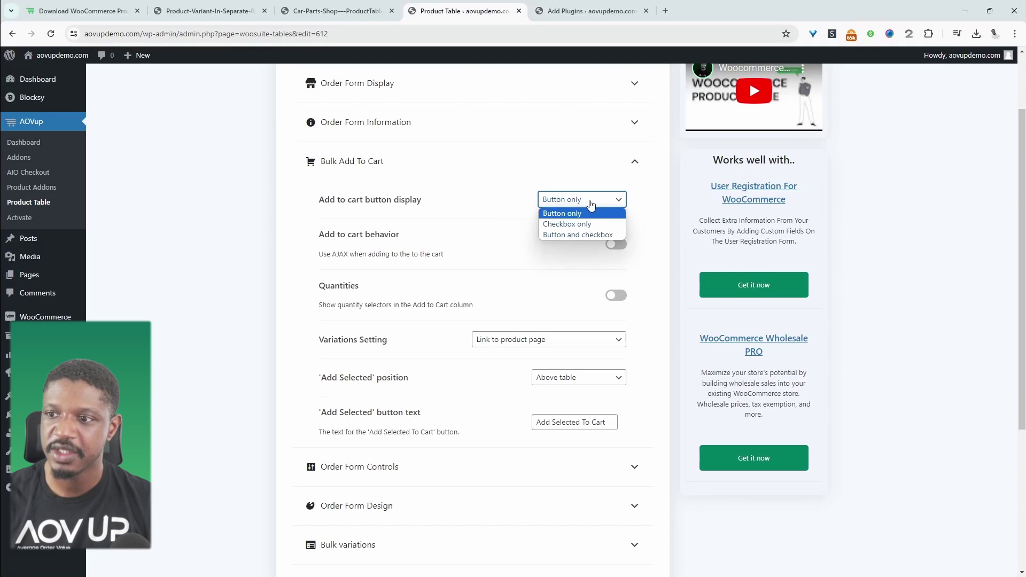
click(584, 236)
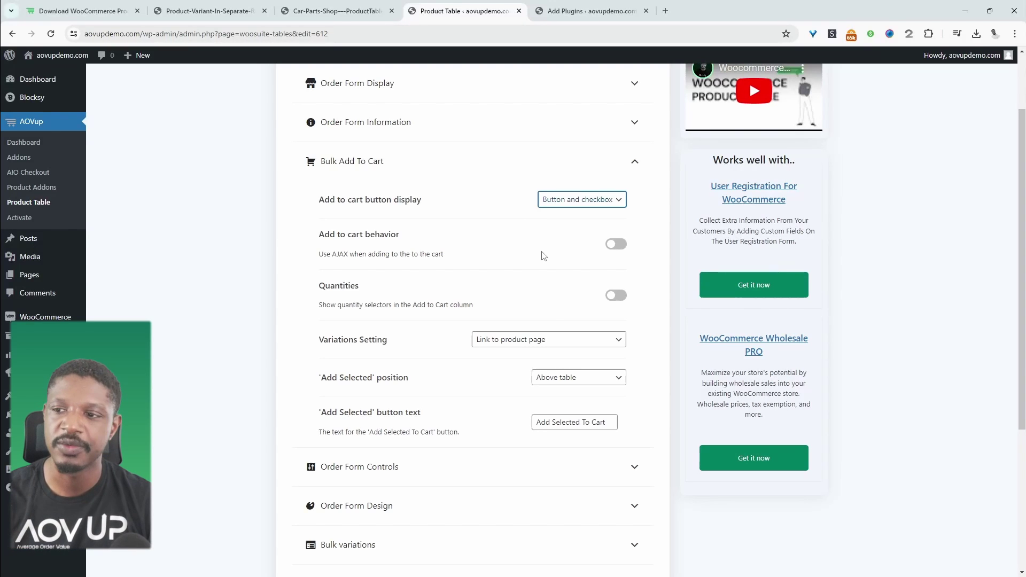
Turn on AJAX adding and quantity selectors, and show variations as dropdowns in the add-to-cart column
click(615, 246)
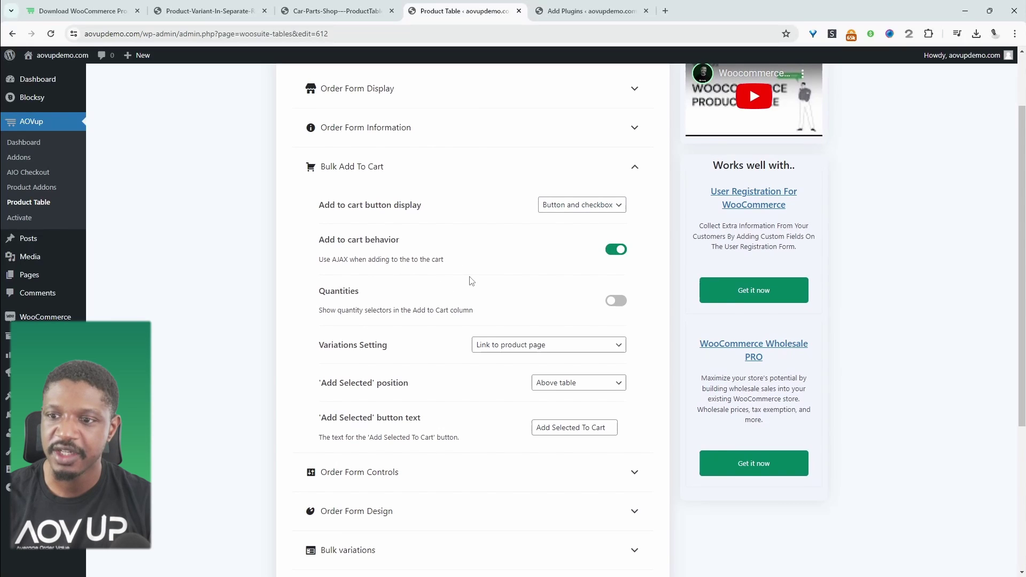
click(616, 300)
scroll(604, 345, down, 1)
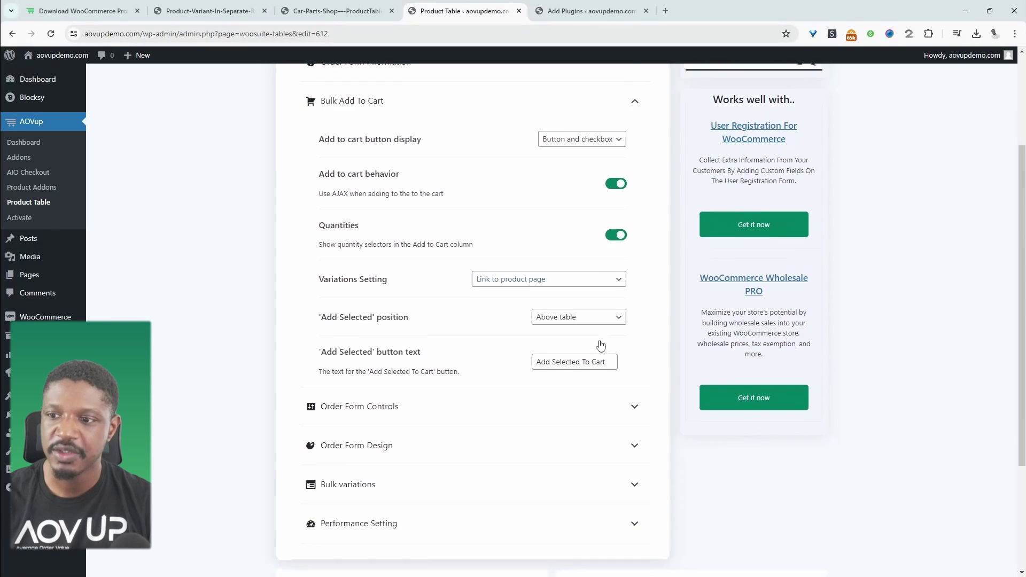
scroll(601, 344, down, 1)
click(503, 211)
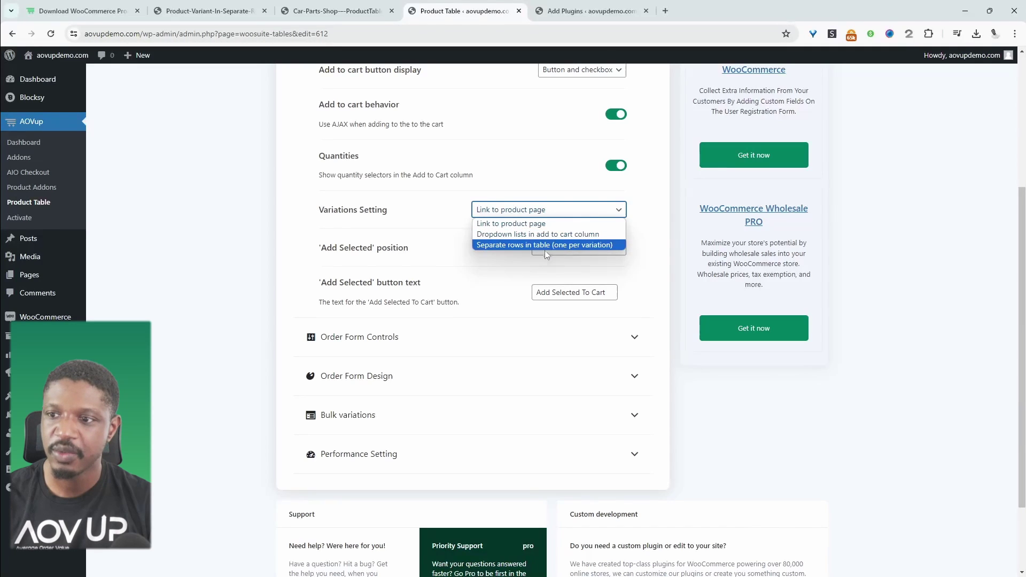
click(508, 239)
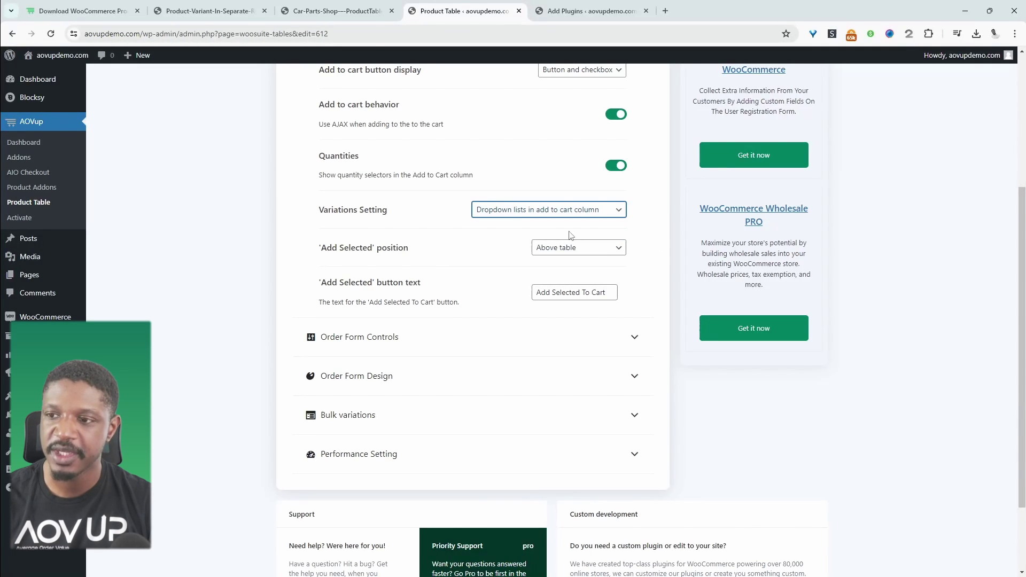
scroll(504, 234, down, 1)
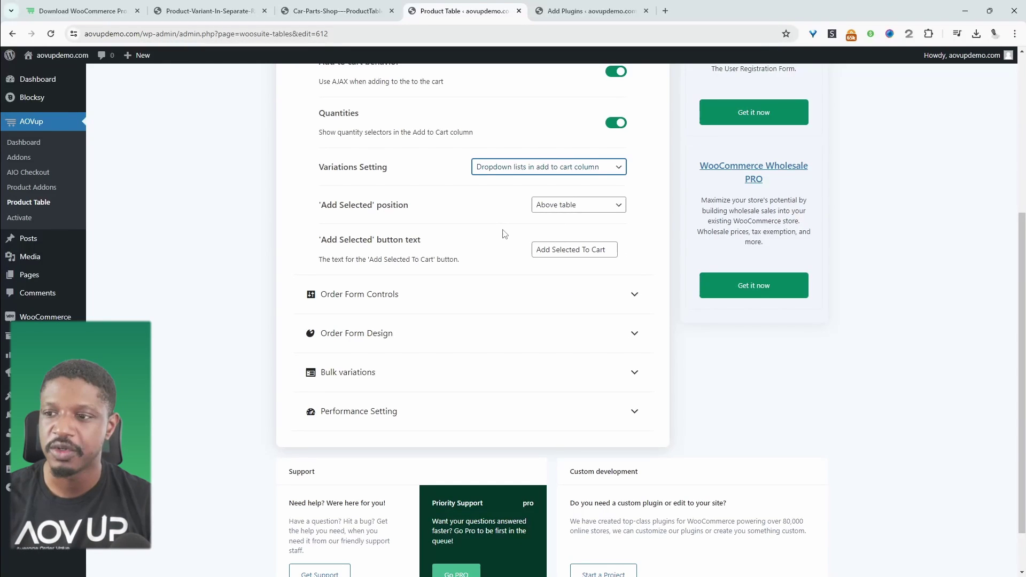
click(412, 302)
Add a Categories product condition rule, then delete it again
scroll(535, 283, down, 4)
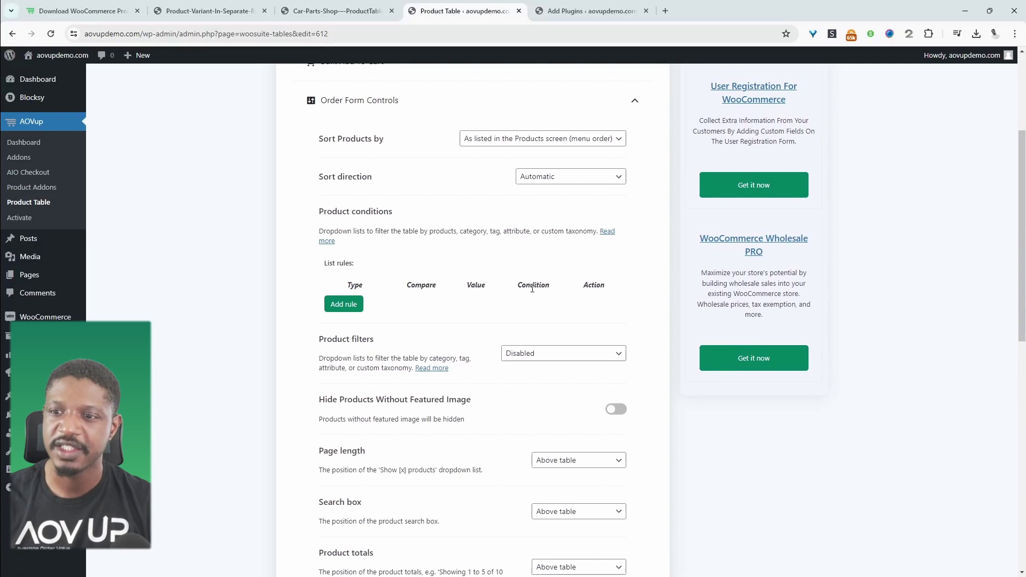
click(343, 304)
click(352, 305)
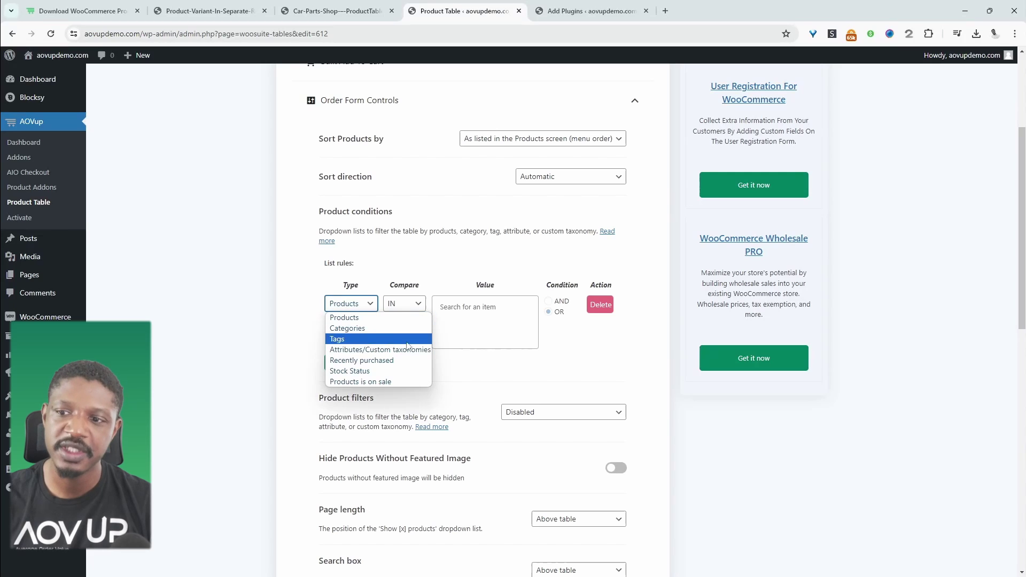
click(350, 327)
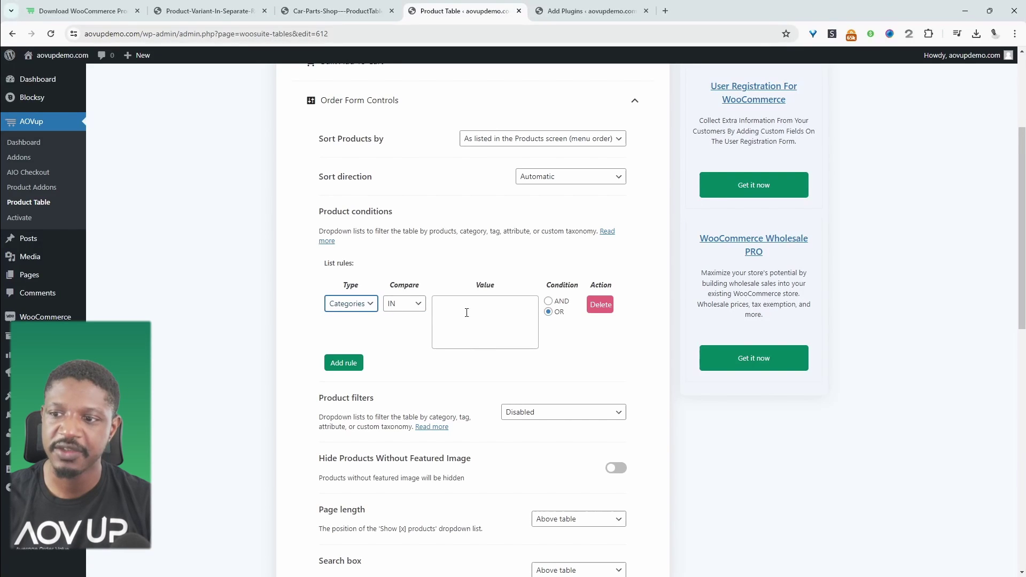
click(466, 313)
click(600, 304)
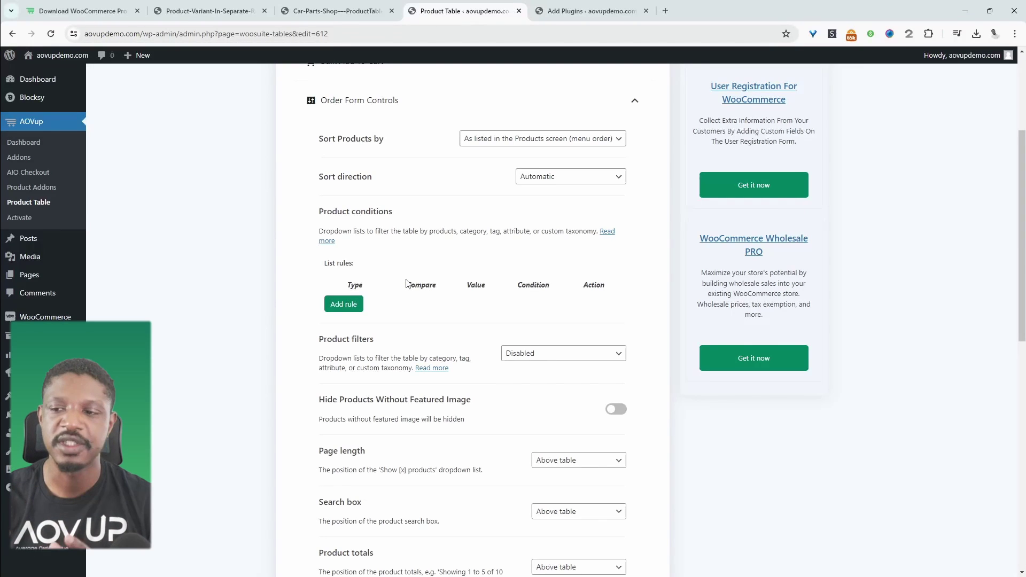
Set Product filters to Custom with the list categories,tags,attributes,sale
scroll(425, 274, down, 2)
click(561, 247)
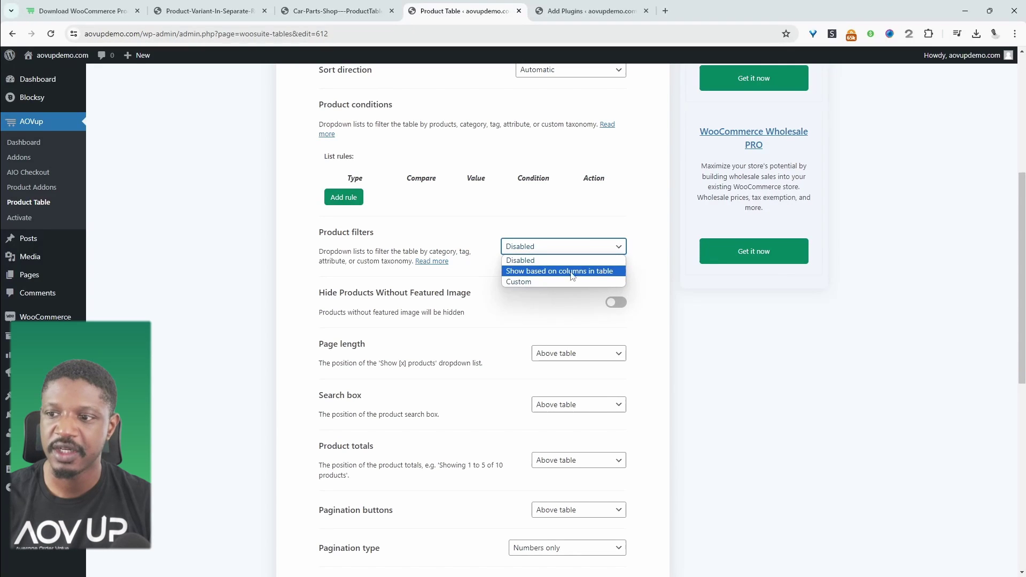
click(556, 282)
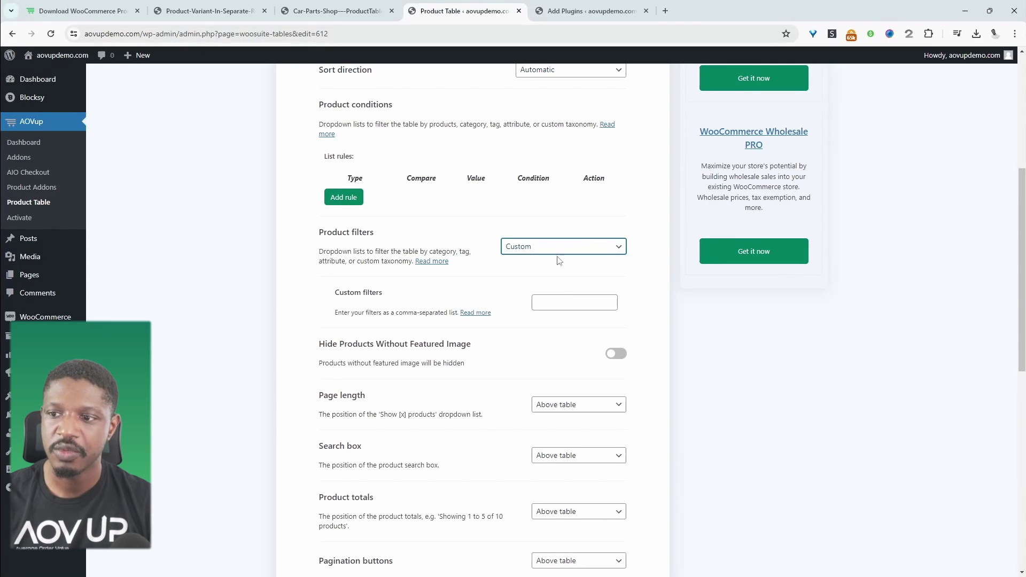
click(552, 303)
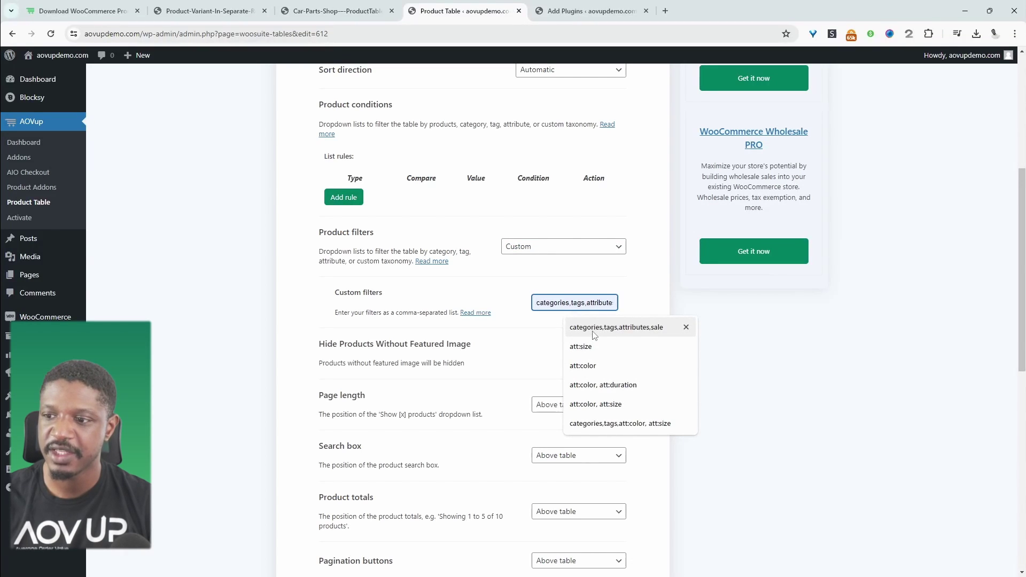
click(594, 328)
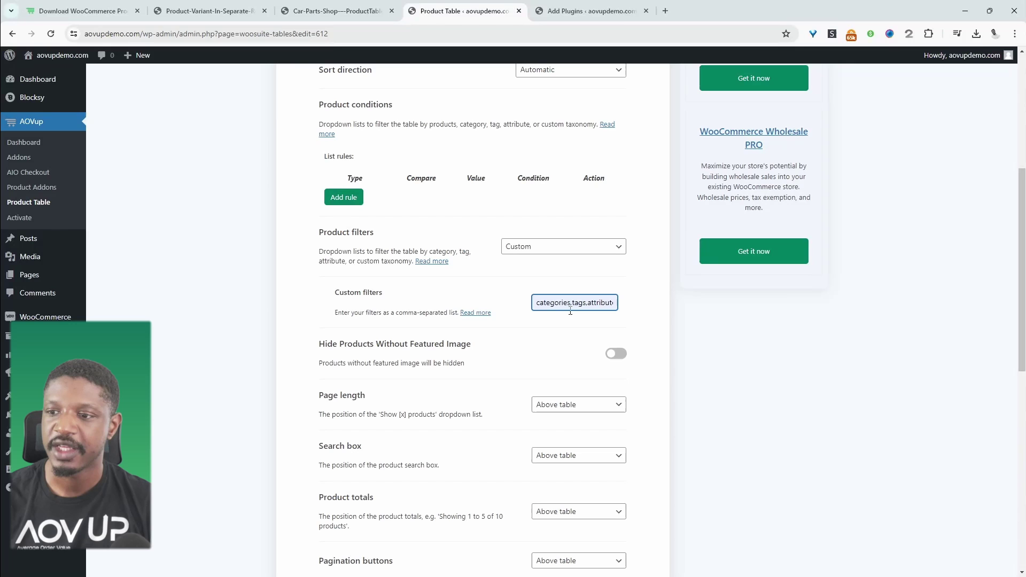
scroll(612, 396, down, 4)
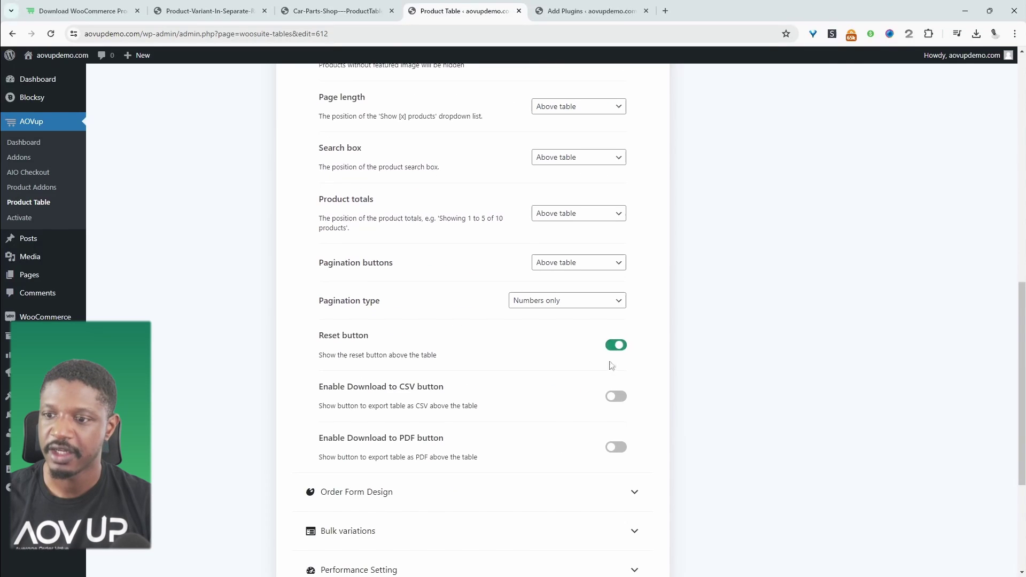
scroll(607, 417, down, 4)
click(607, 286)
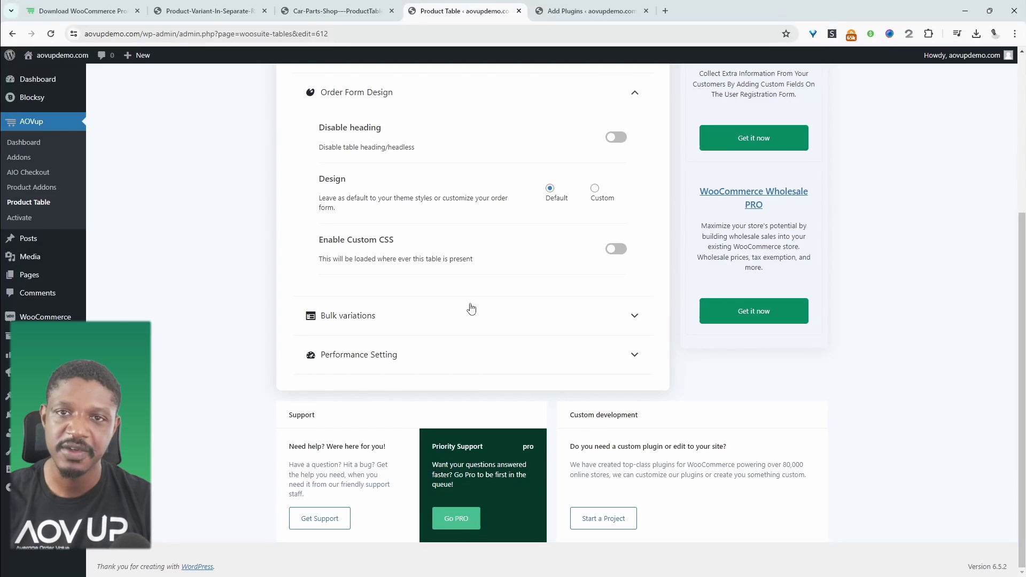
Save the table settings and copy the order form table's shortcode
scroll(619, 361, up, 5)
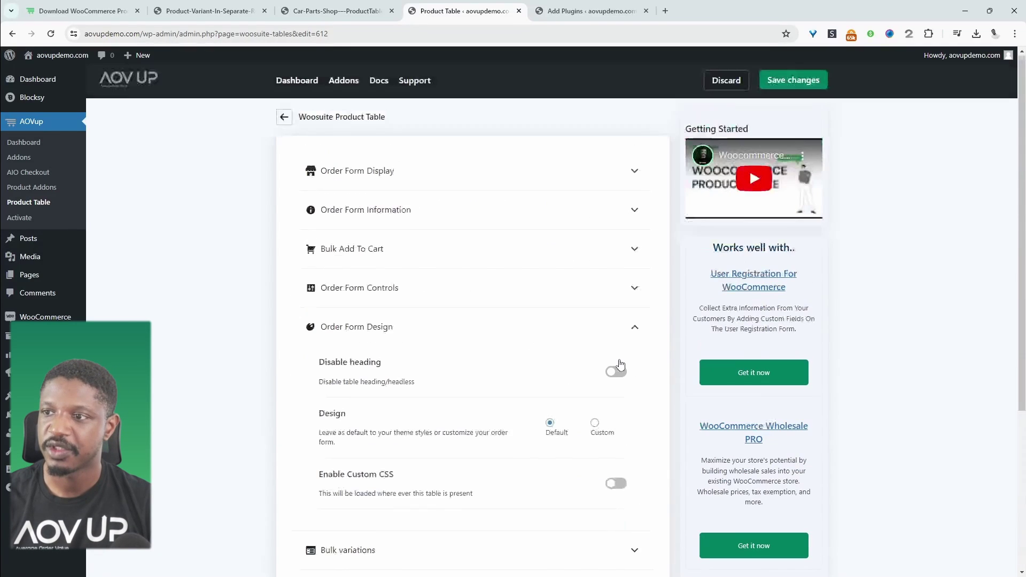
click(793, 81)
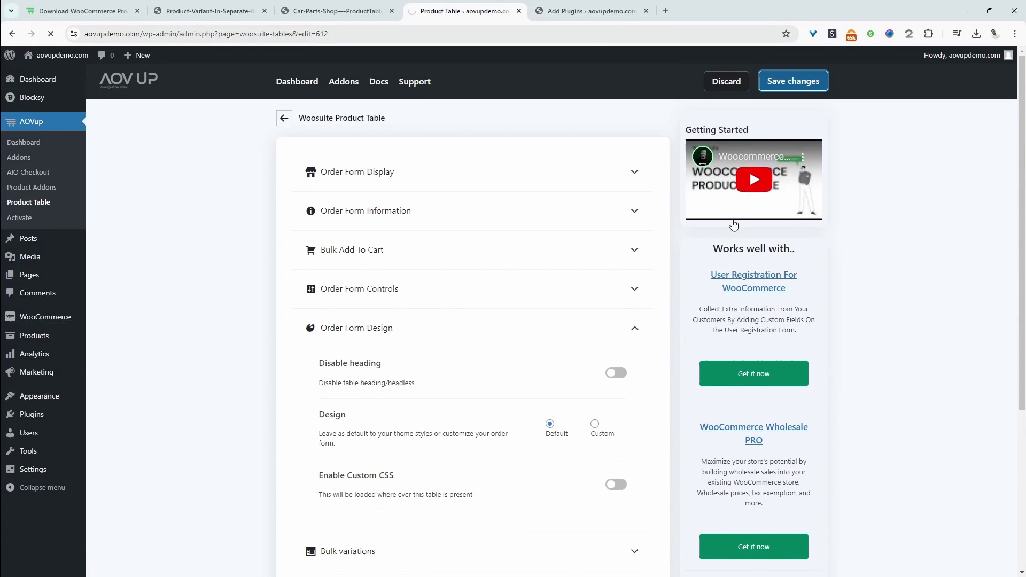
click(283, 162)
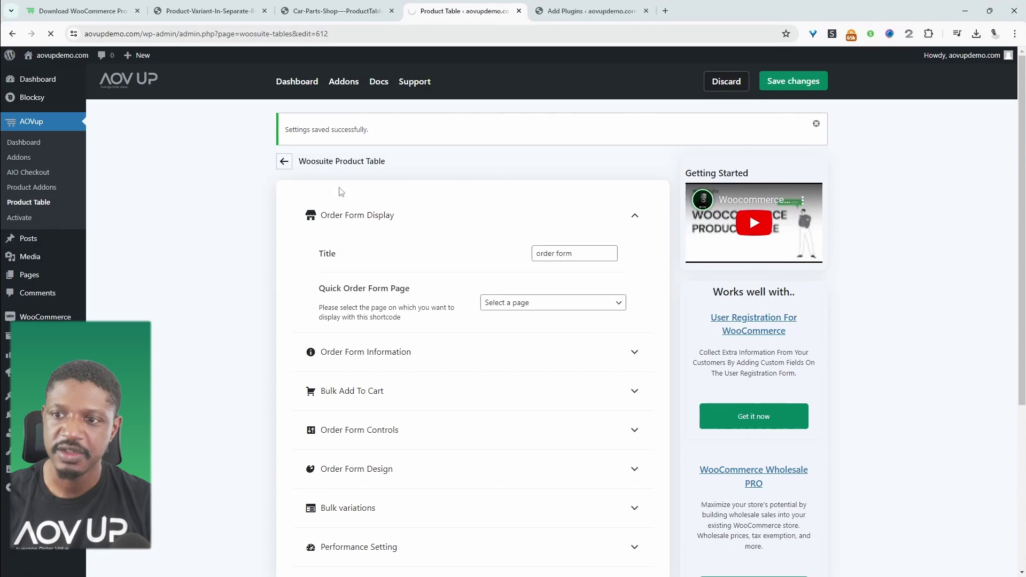
click(541, 426)
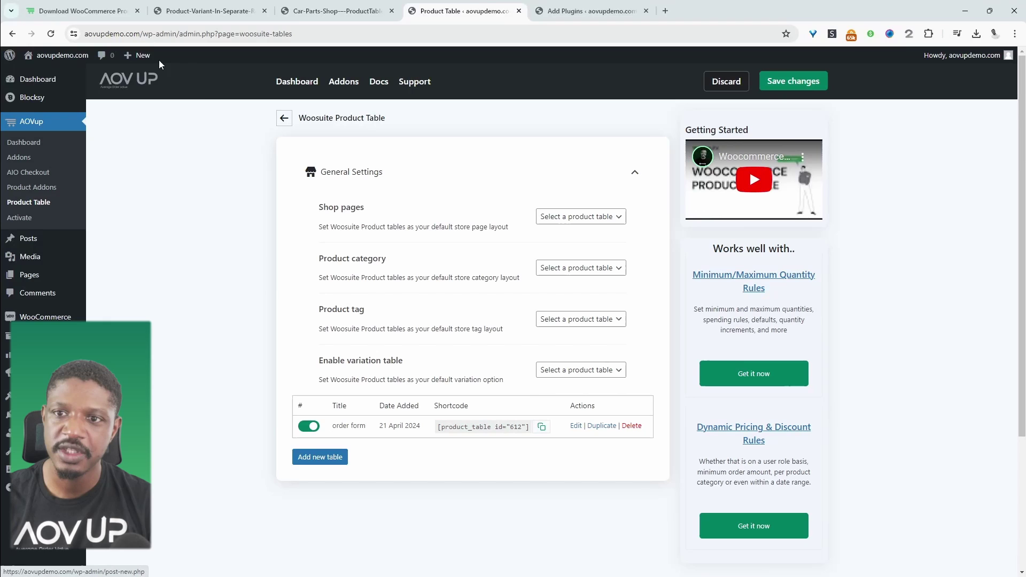
Publish a new 'Order Form' page with the pasted shortcode and view it live
mouse_move(145, 66)
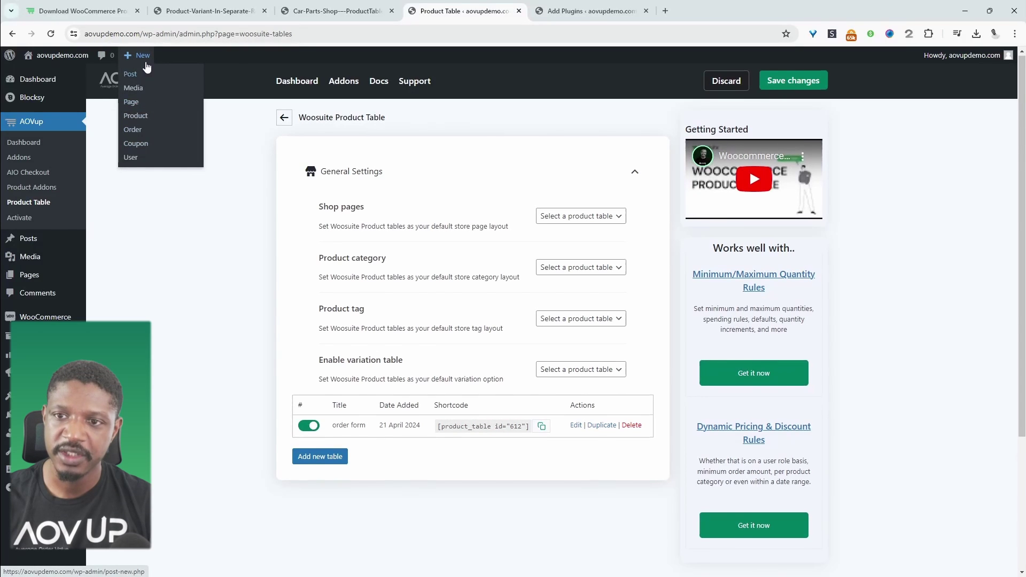
ctrl+shift+click(131, 101)
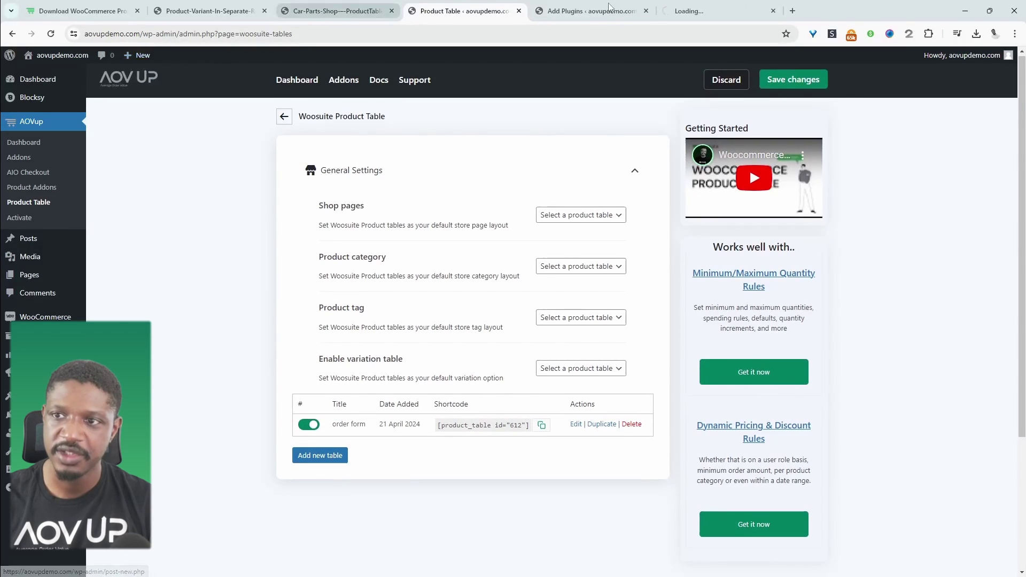
text(Order Form)
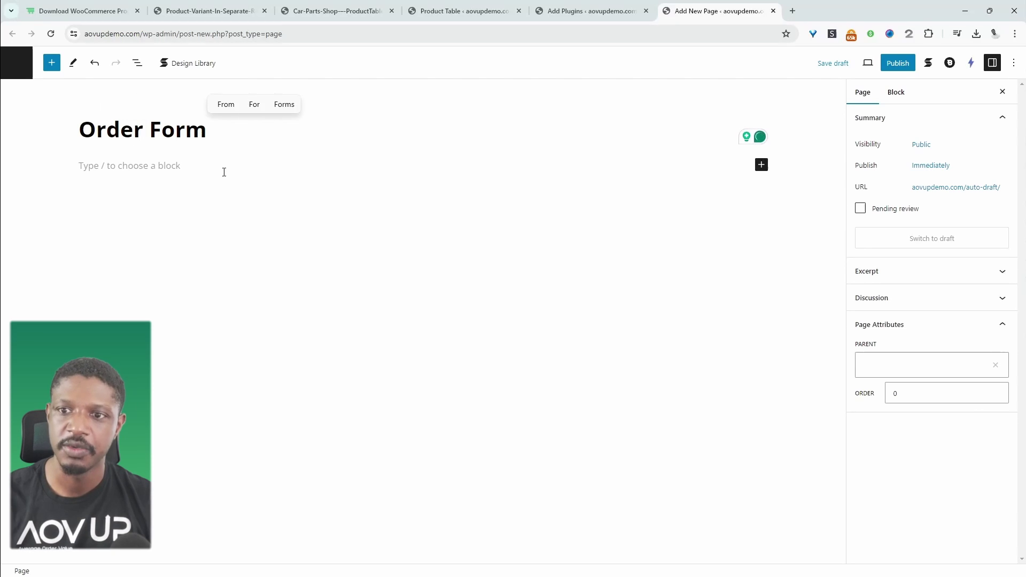
click(224, 171)
key(ctrl+v)
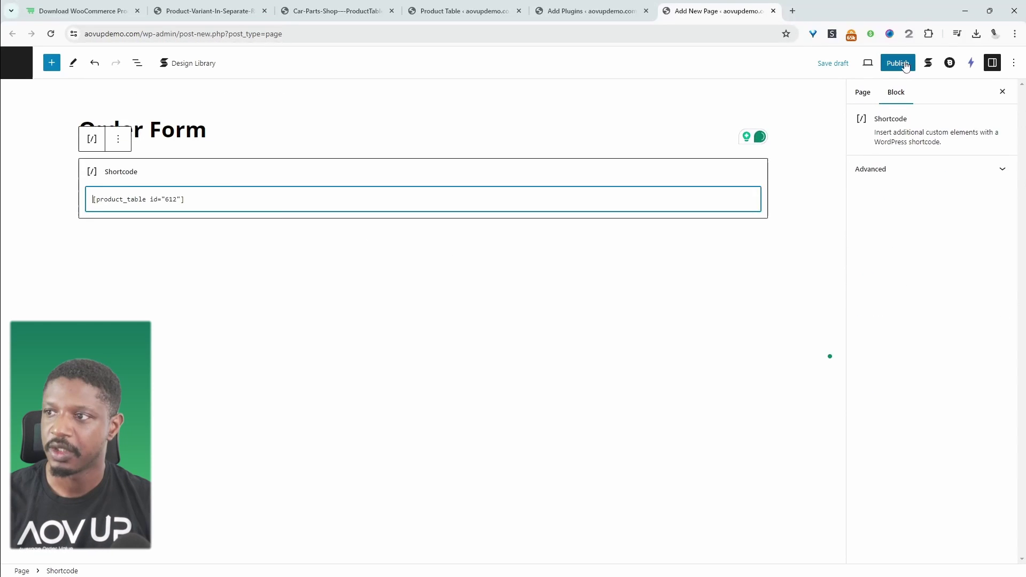
click(898, 62)
click(927, 64)
ctrl+click(917, 182)
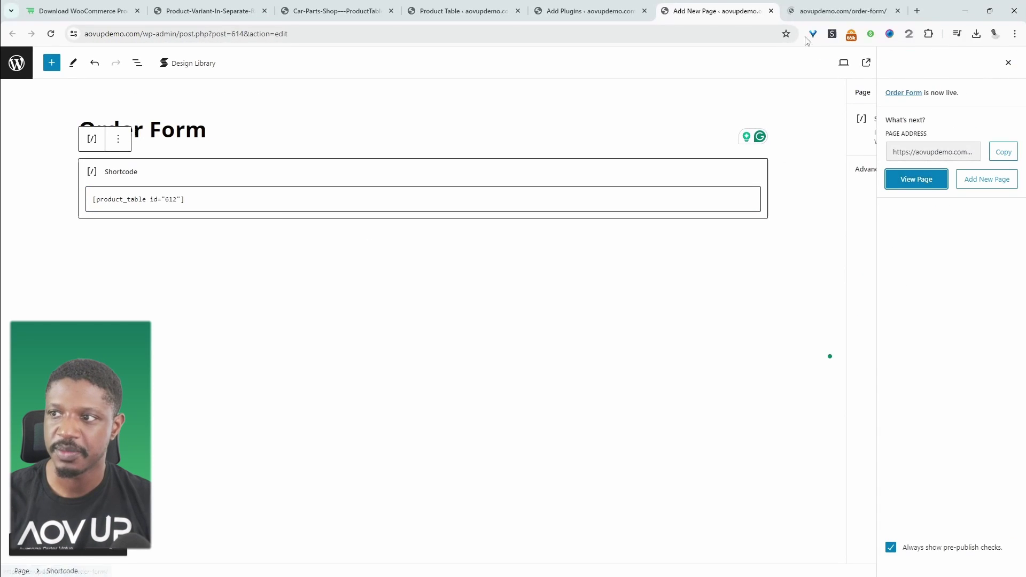
click(823, 11)
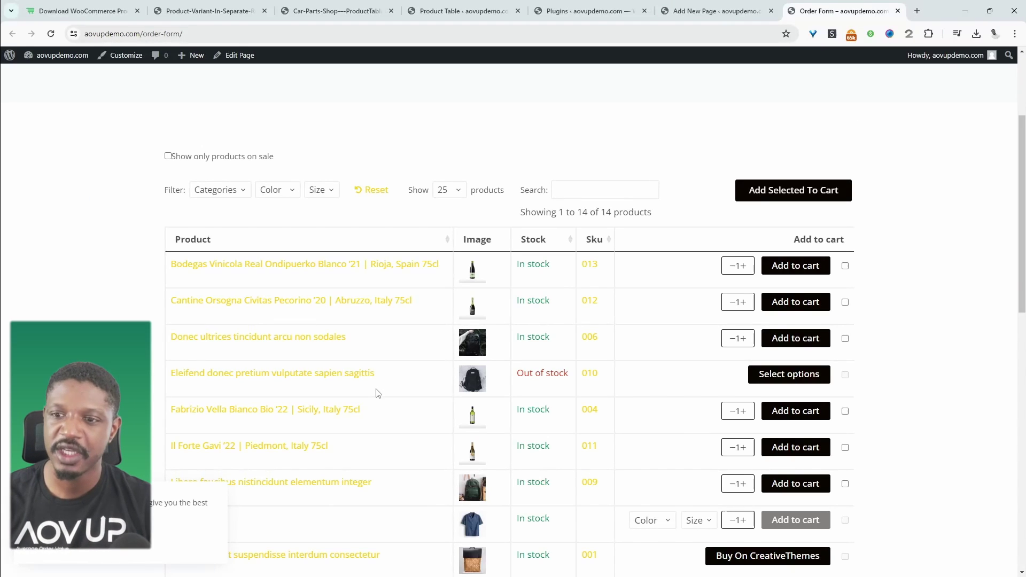
Review the live Order Form table, then reopen the order form table's edit screen in Product Table
scroll(463, 279, up, 3)
scroll(408, 298, down, 3)
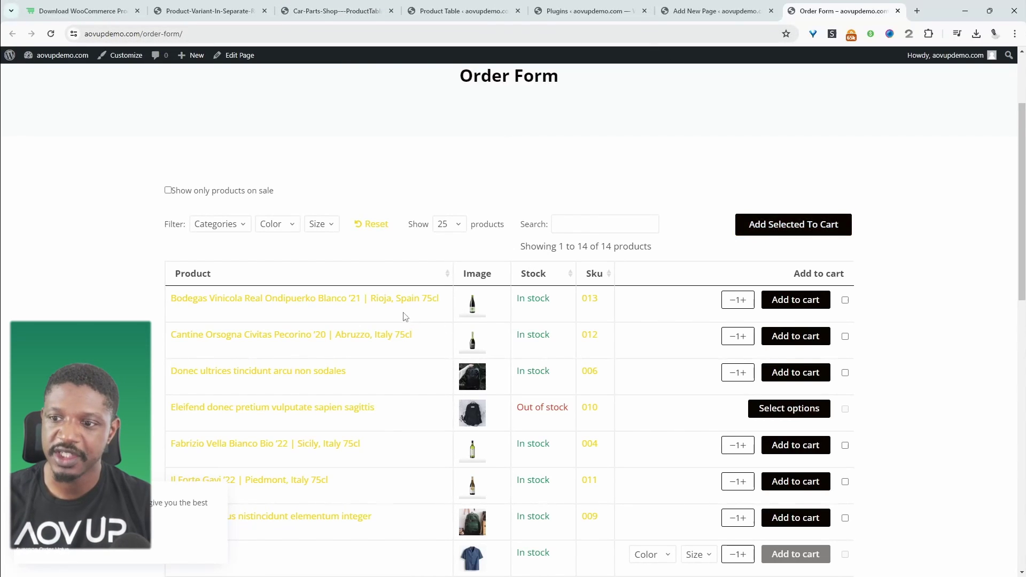
click(719, 15)
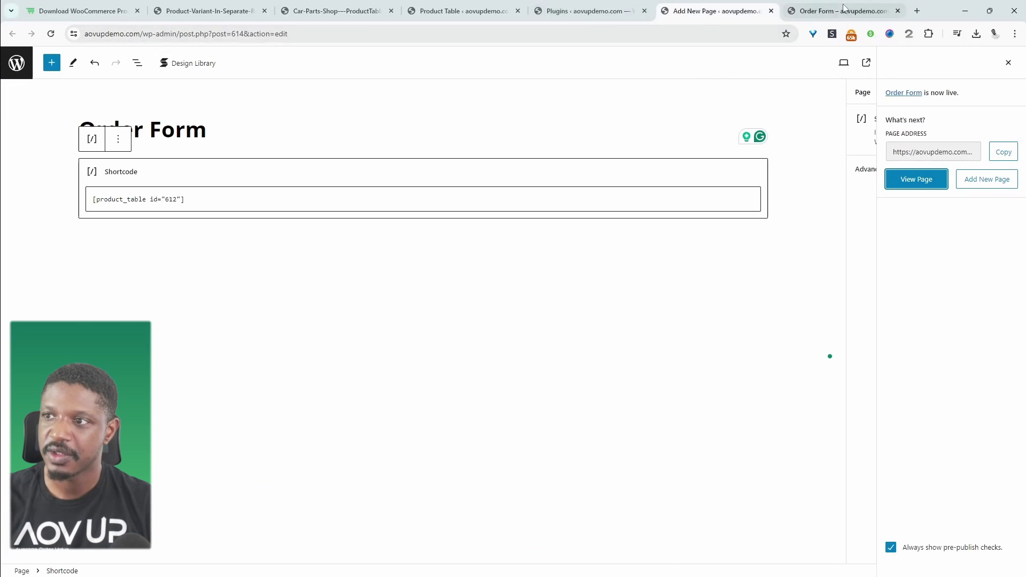
click(487, 15)
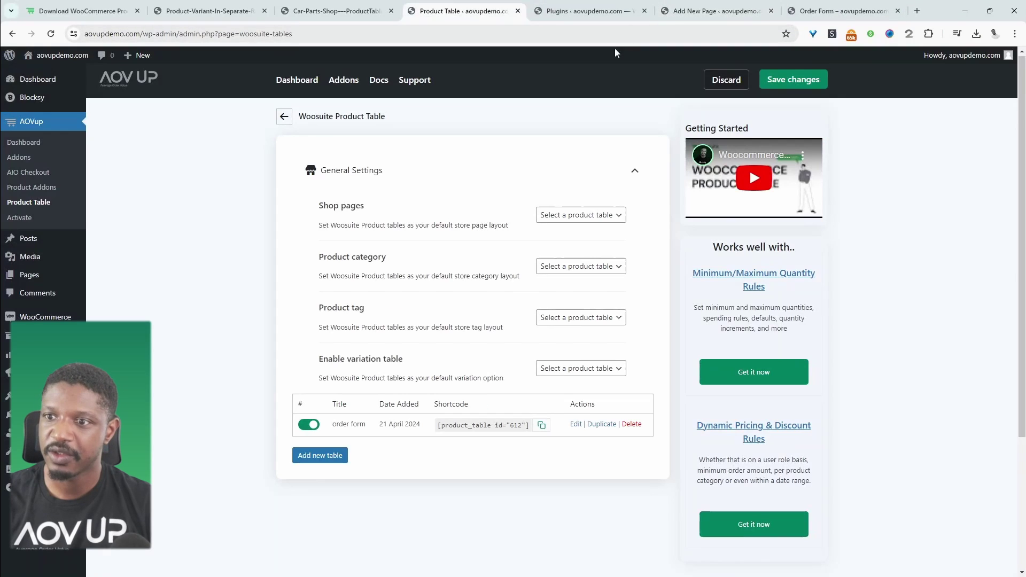
click(575, 425)
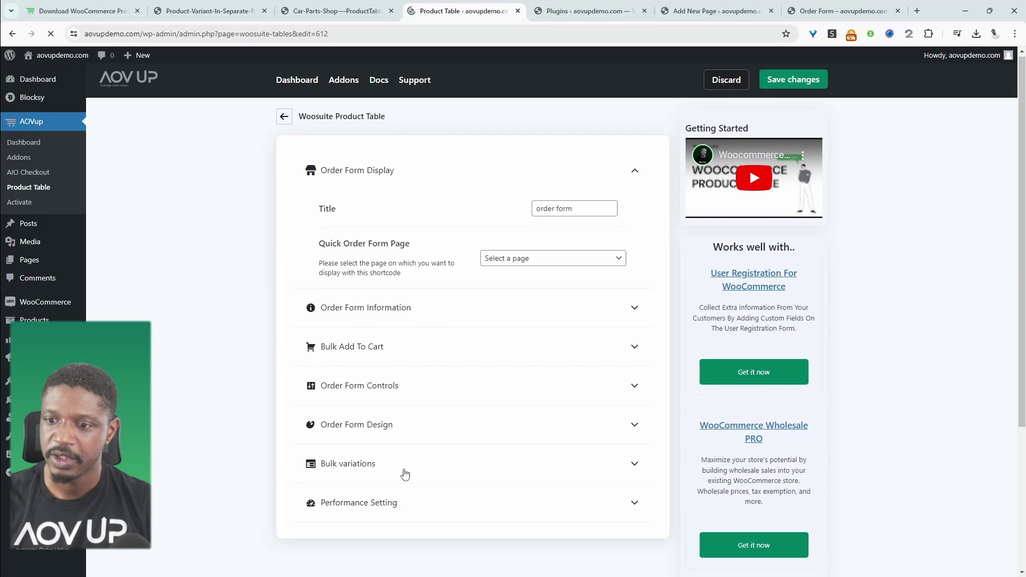
Set the order form table's Order Form Design to Custom Design, save, and return to the Order Form page
click(351, 422)
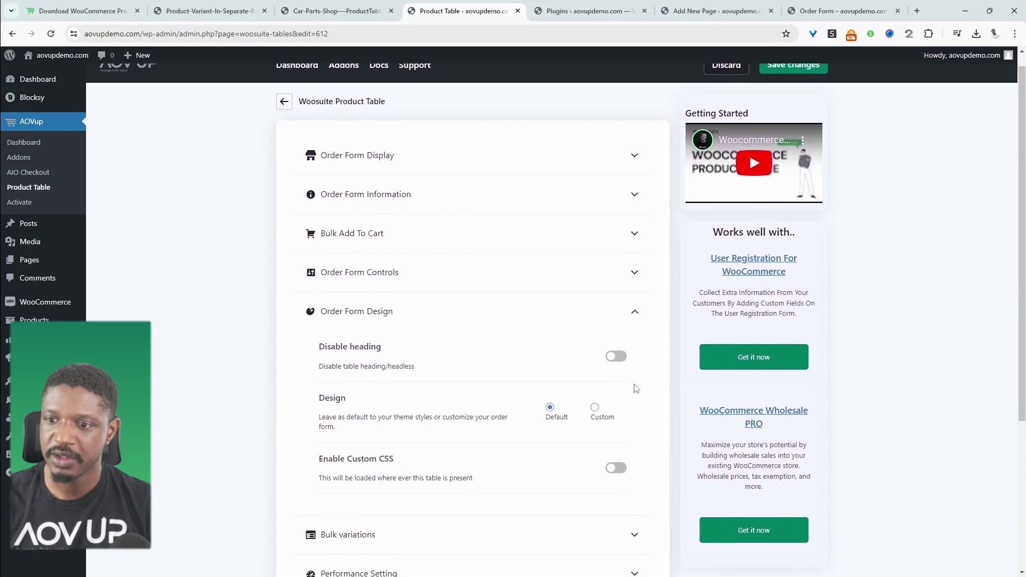
click(594, 402)
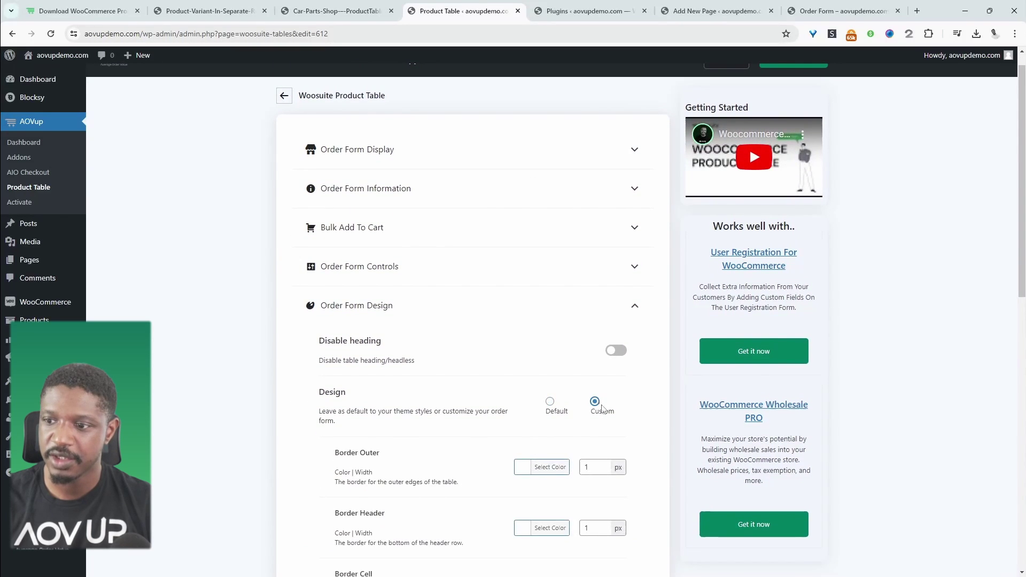
scroll(542, 443, down, 1)
scroll(543, 442, down, 5)
scroll(721, 188, up, 7)
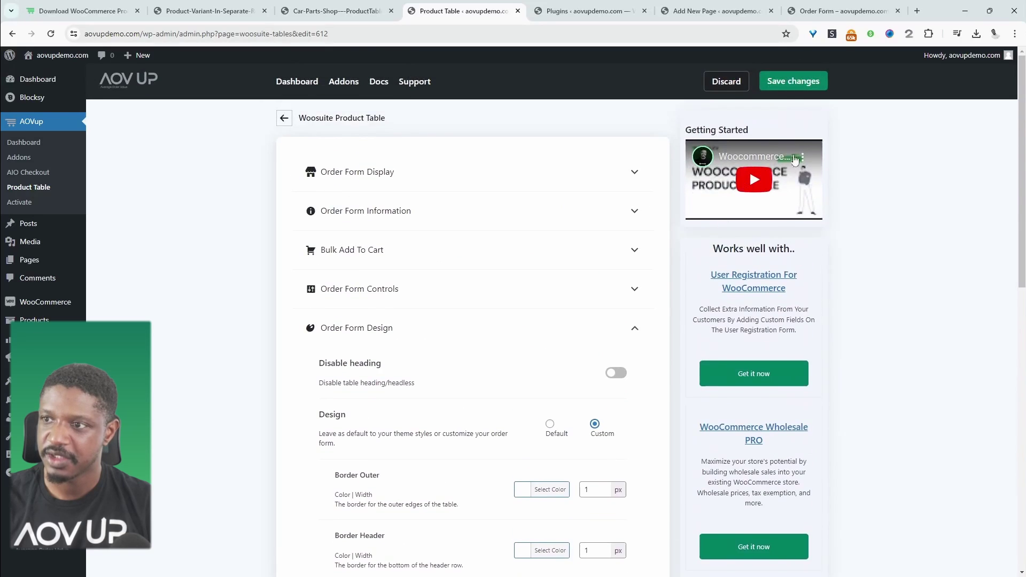
click(799, 86)
click(839, 11)
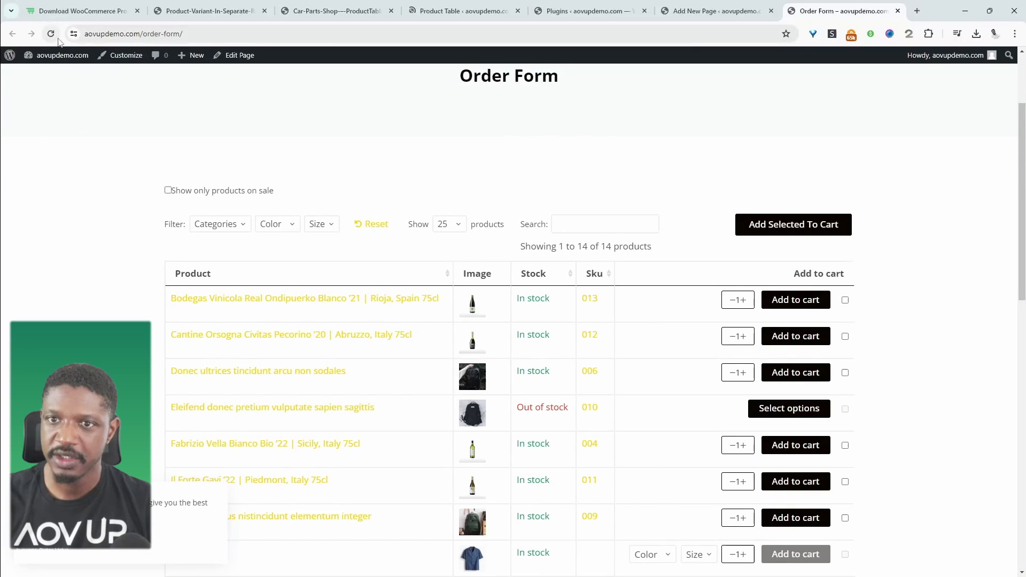
Configure the Mens Shirt row as Blue, size L, quantity 55
scroll(427, 267, down, 1)
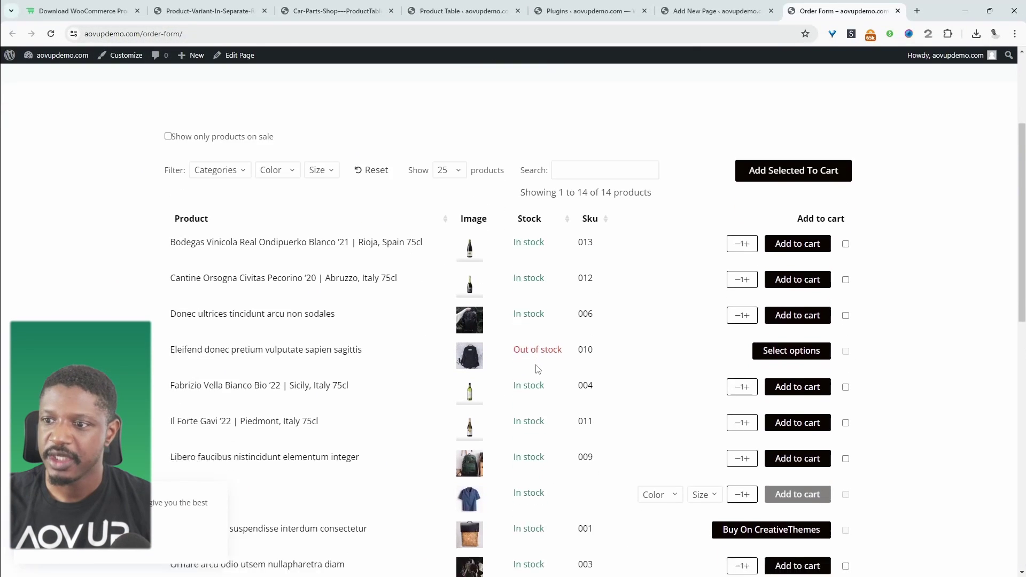
scroll(398, 273, down, 1)
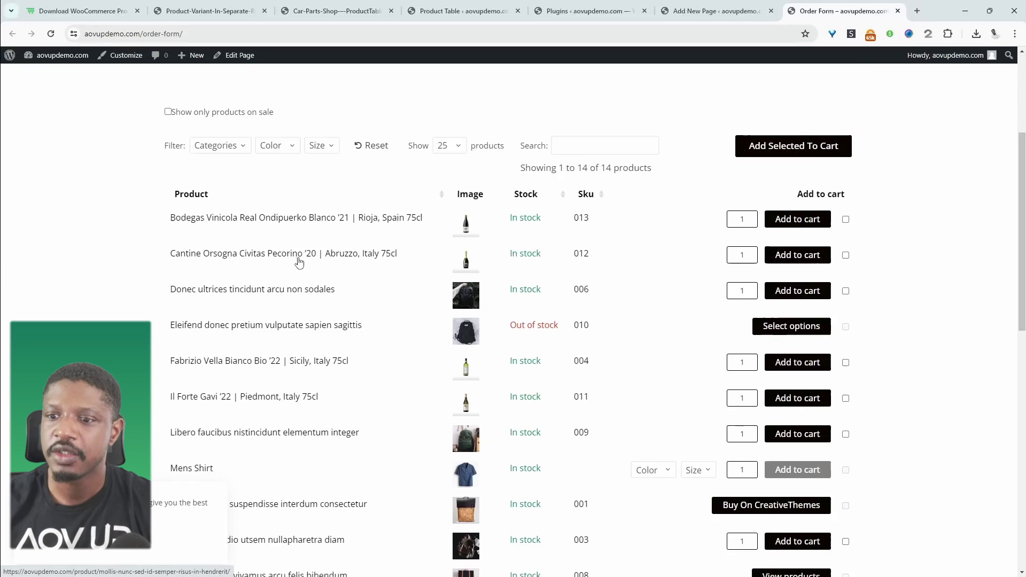
scroll(299, 262, down, 2)
scroll(299, 262, down, 4)
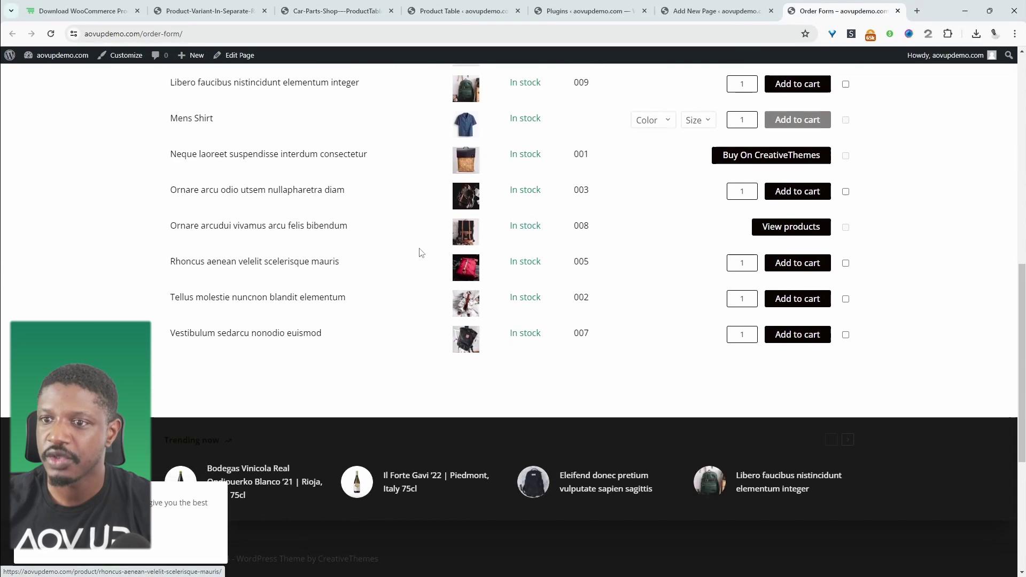
scroll(419, 252, up, 2)
scroll(419, 252, up, 1)
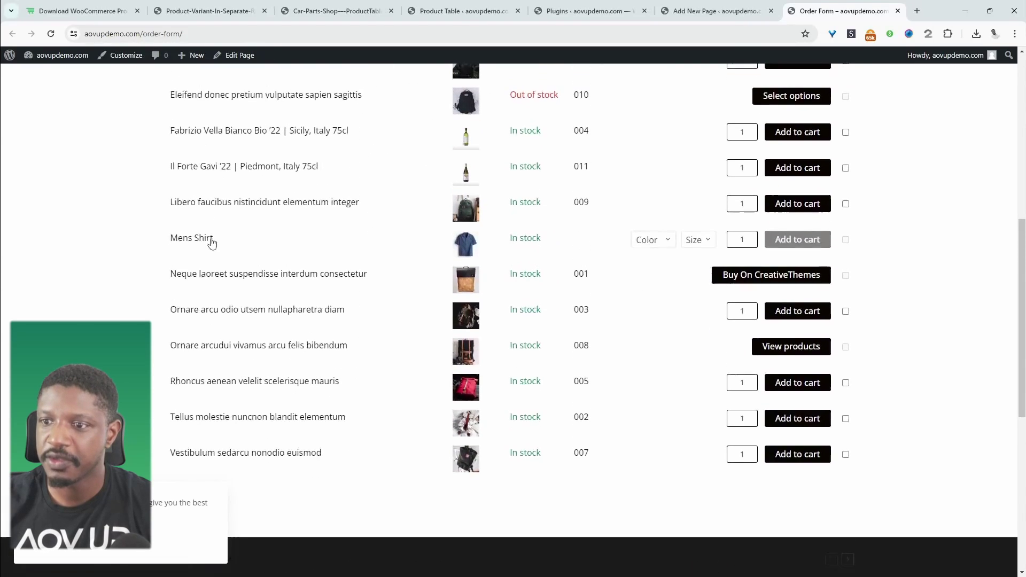
click(657, 242)
click(659, 269)
click(698, 242)
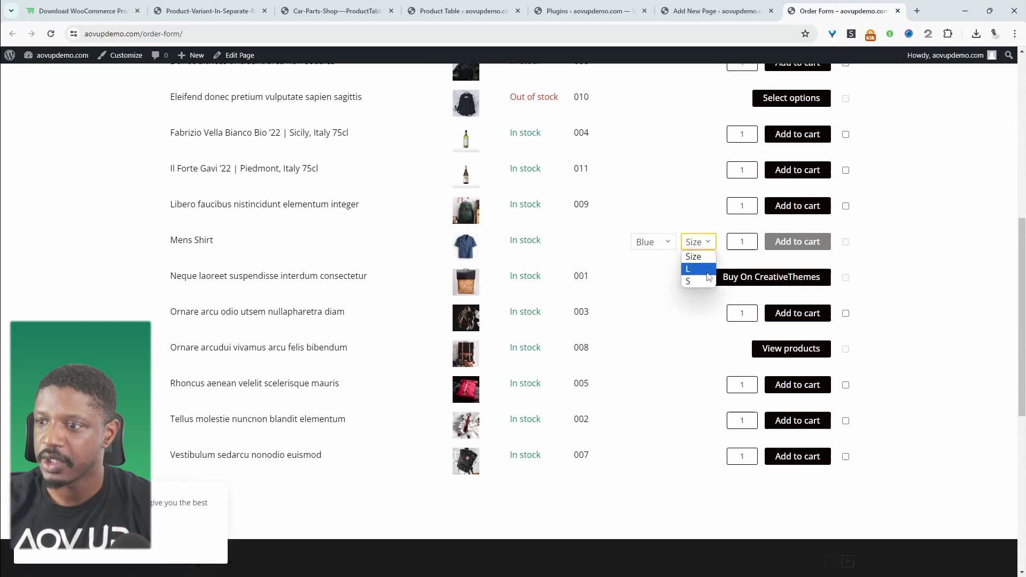
click(706, 269)
double_click(752, 245)
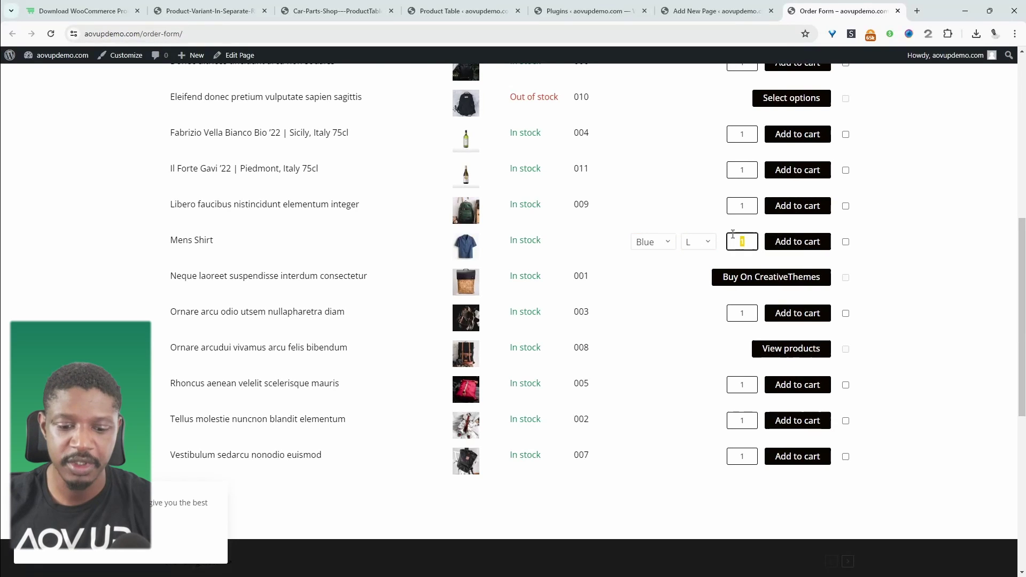
text(55)
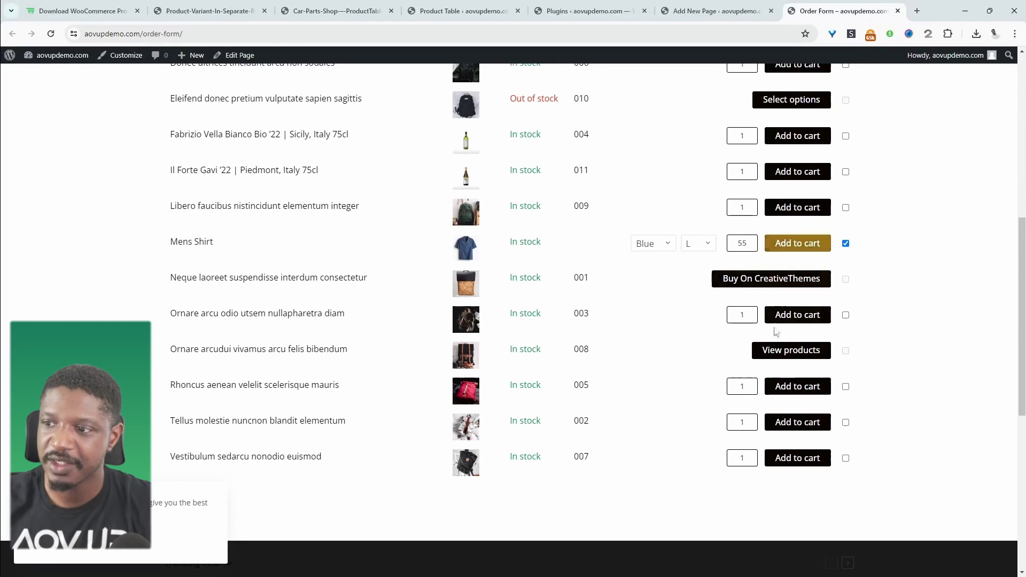
Set Rhoncus to 5 and Tellus to 3, then add the selected products to the cart
double_click(739, 387)
text(5)
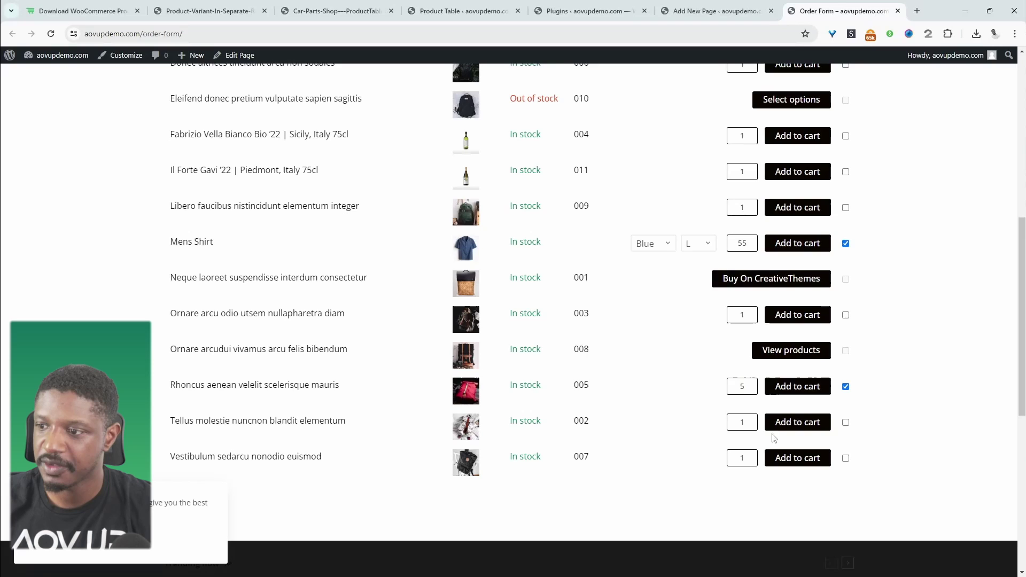
click(751, 428)
scroll(751, 428, up, 6)
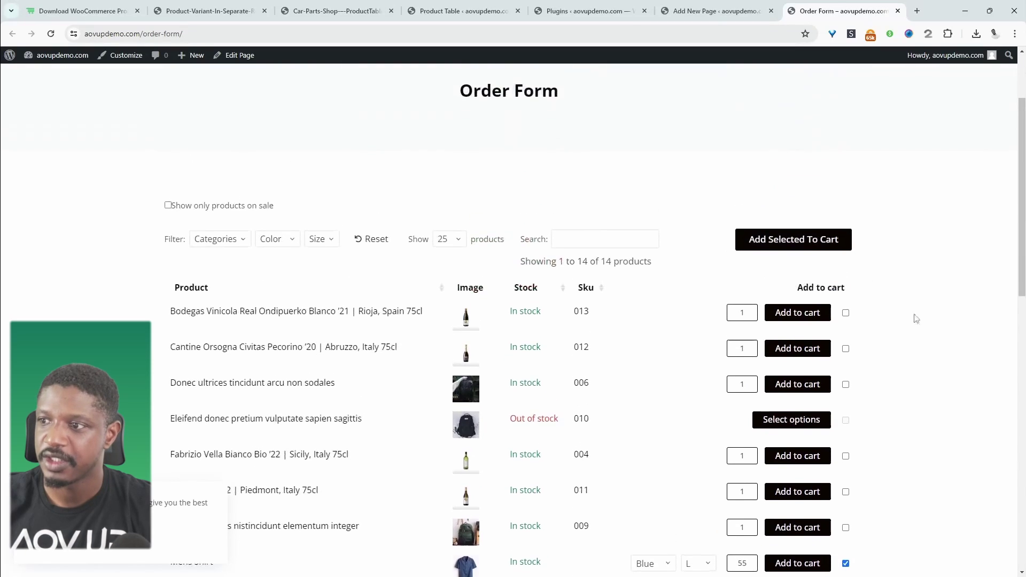
click(789, 247)
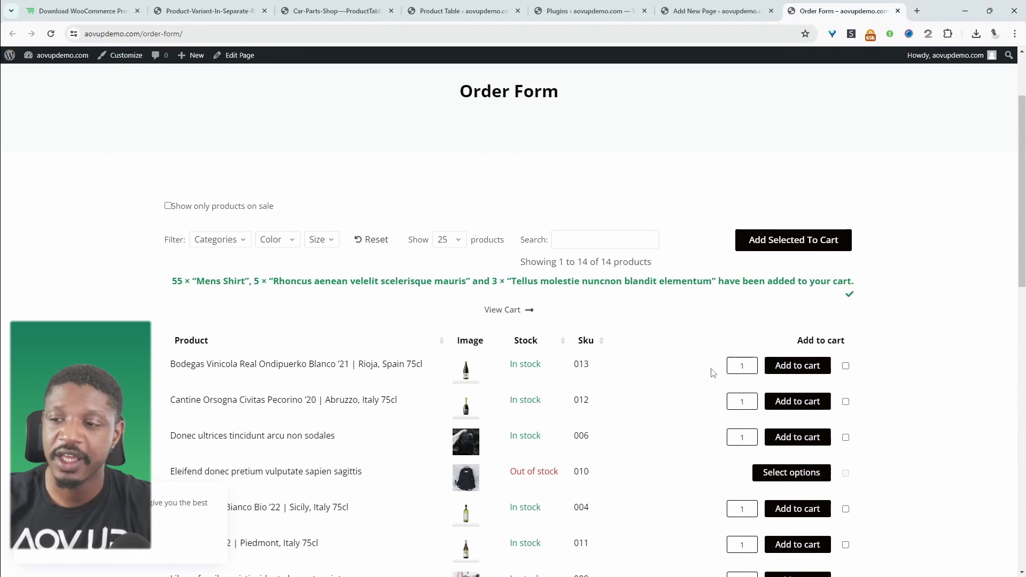
scroll(750, 391, down, 1)
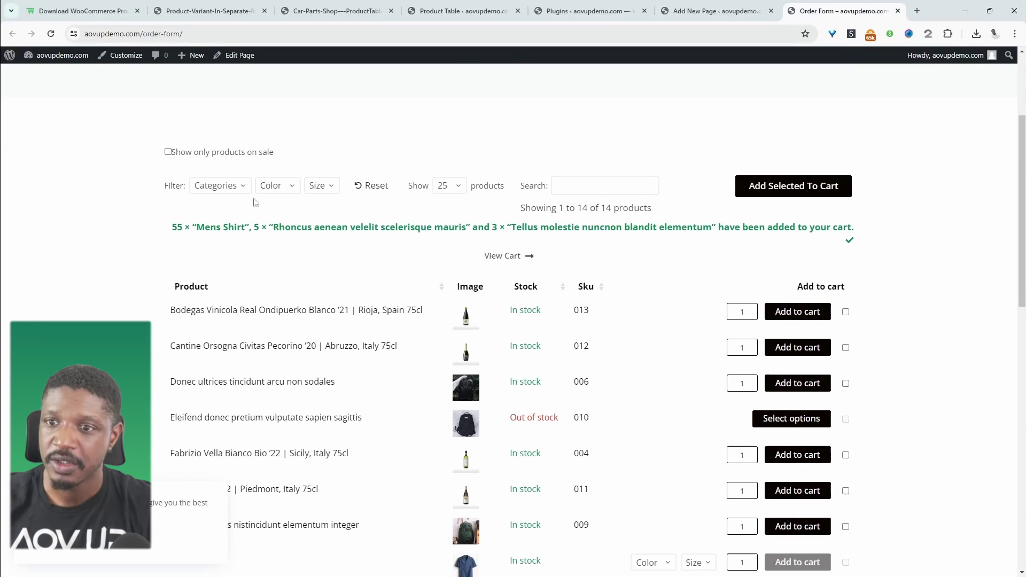
Filter the table by the Shits, then Casual category, clear it, and filter colour to Blue
click(220, 185)
click(206, 225)
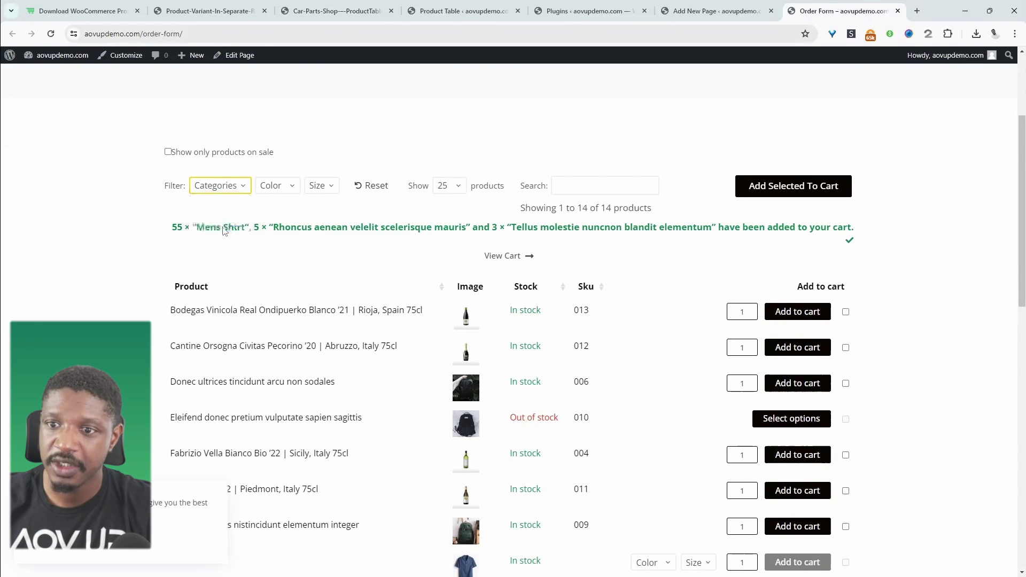
click(219, 185)
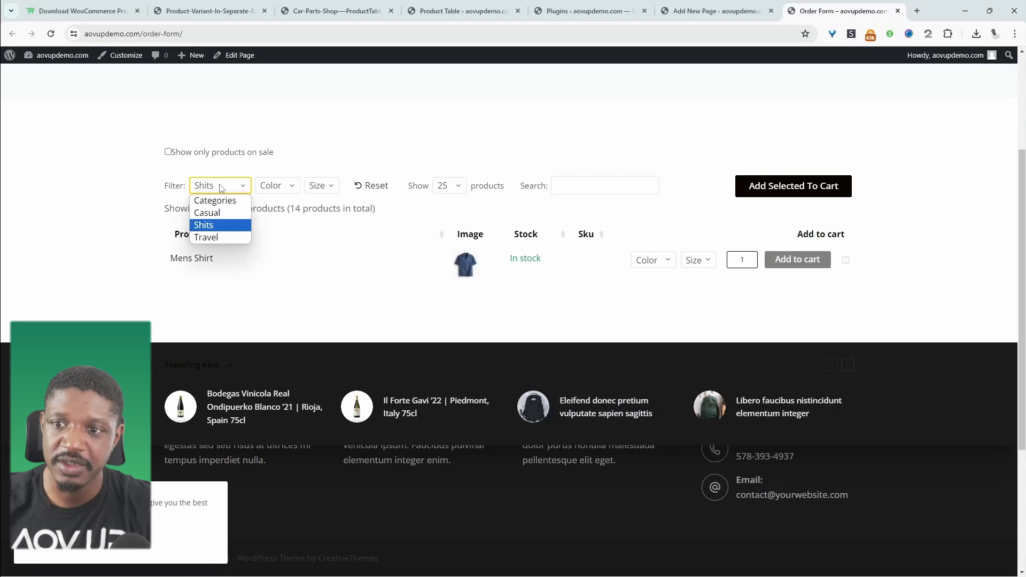
click(206, 213)
click(193, 190)
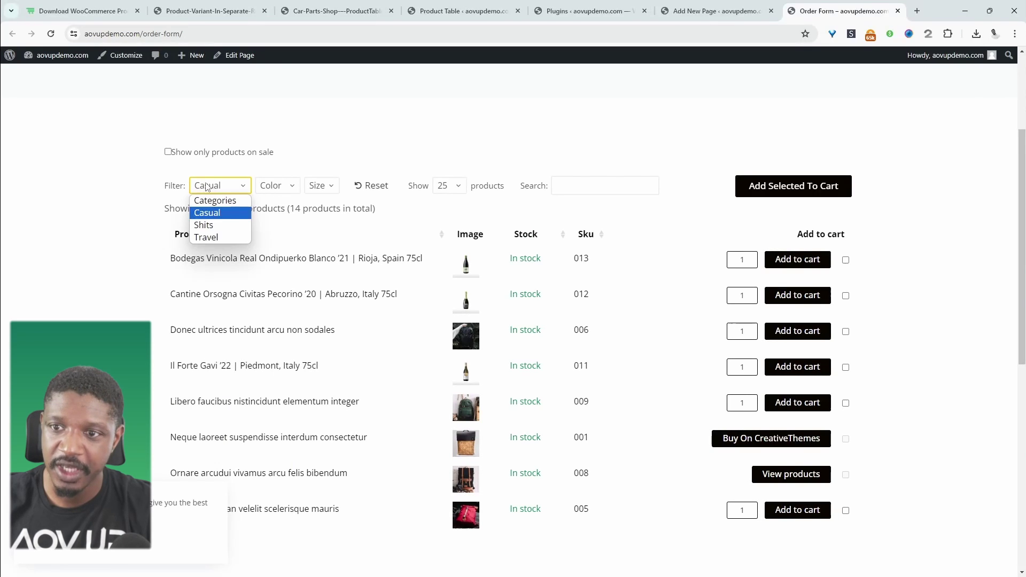
click(219, 199)
click(291, 191)
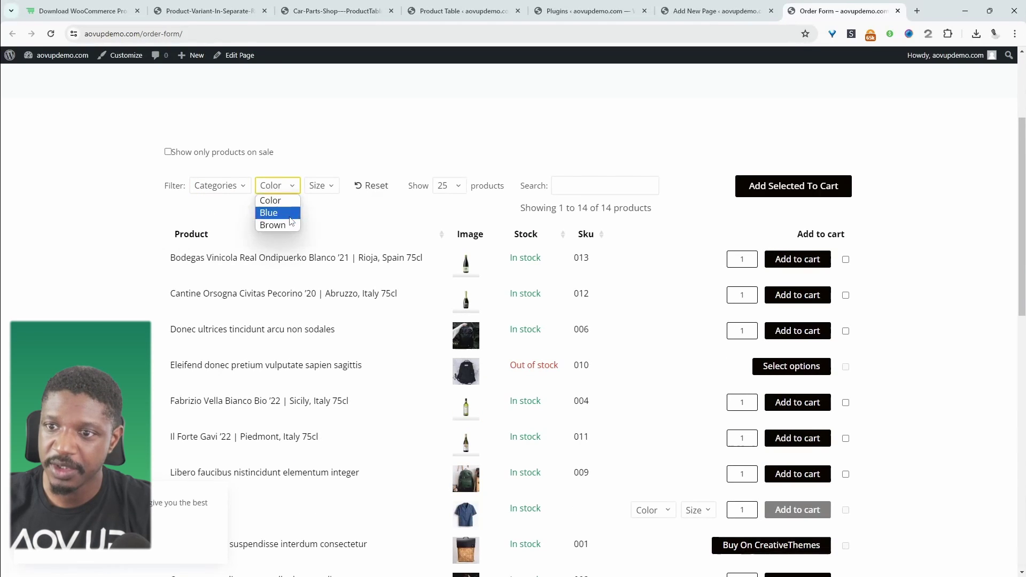
click(269, 213)
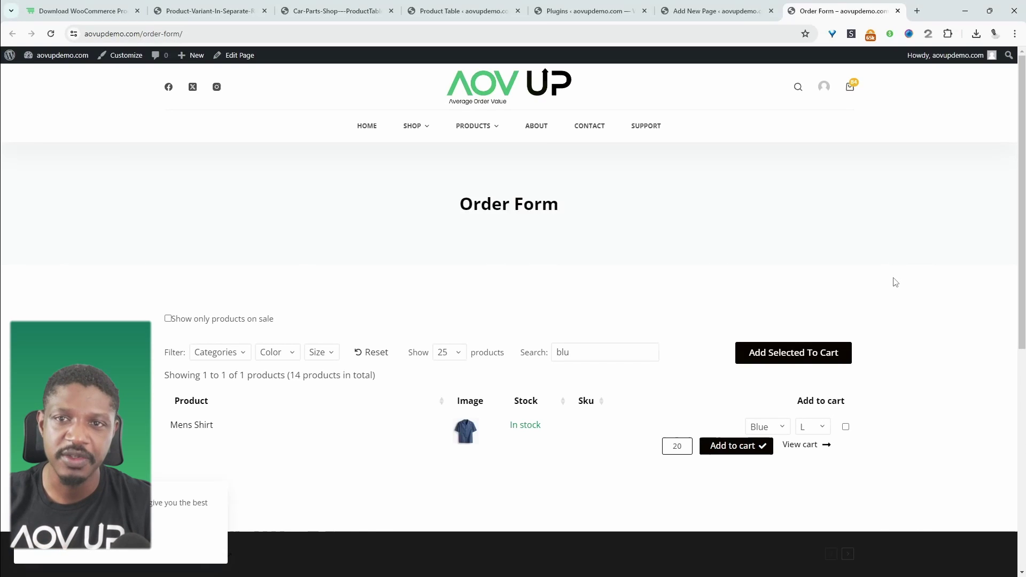
Open aiocheckout.com in a new tab, then return to the admin Plugins page
key(ctrl+t)
text(aiocheckout.com)
key(Return)
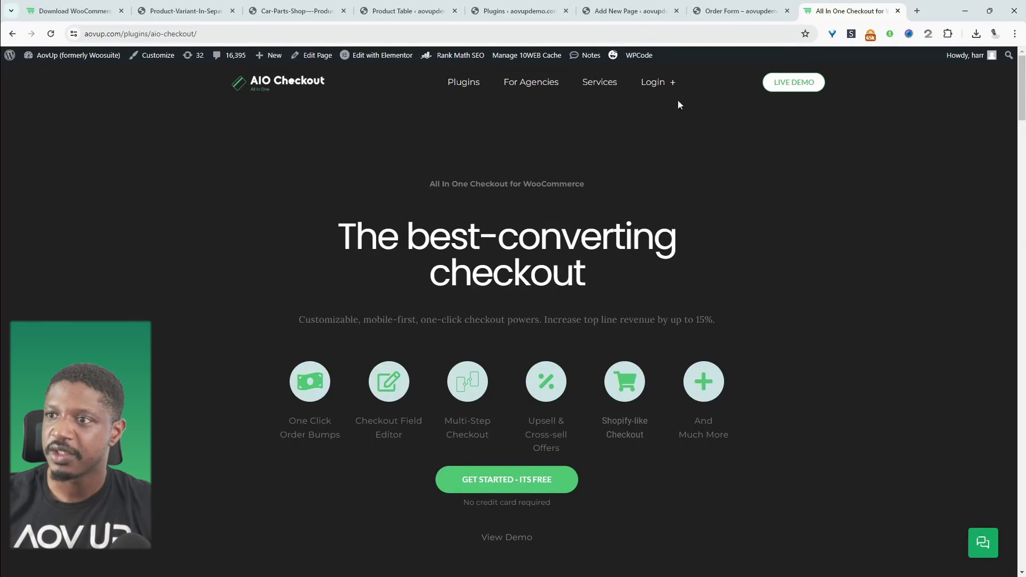
click(618, 11)
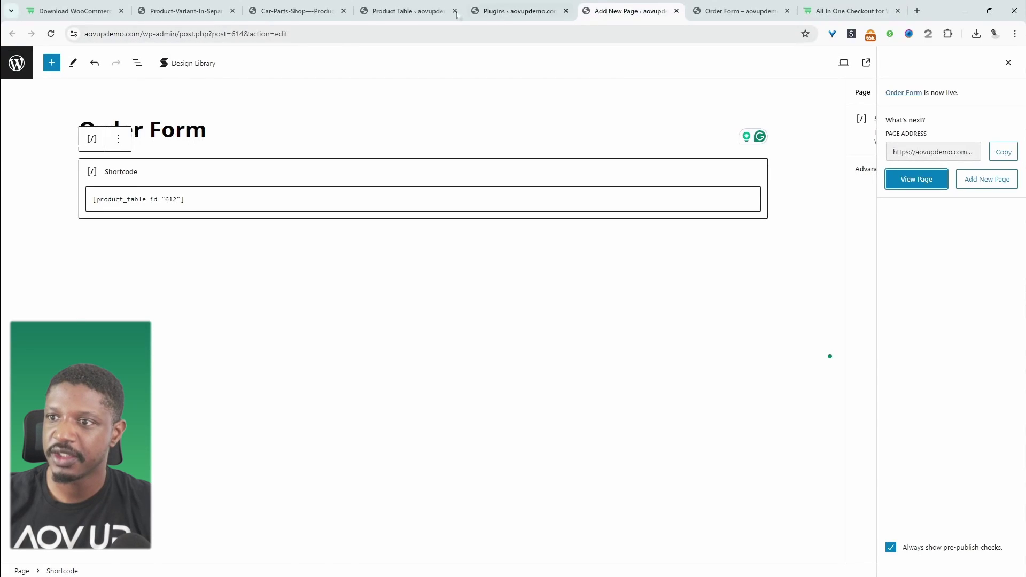
key(ctrl+shift+Tab)
mouse_move(69, 124)
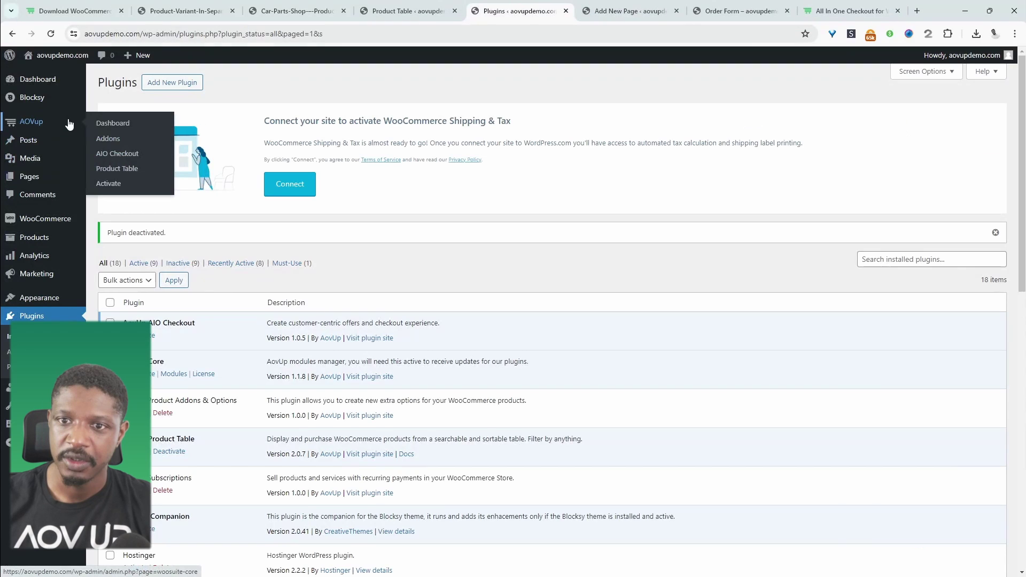
Enable the AIO Checkout mini cart at Bottom Right, auto-opening when items are added, and save
click(115, 154)
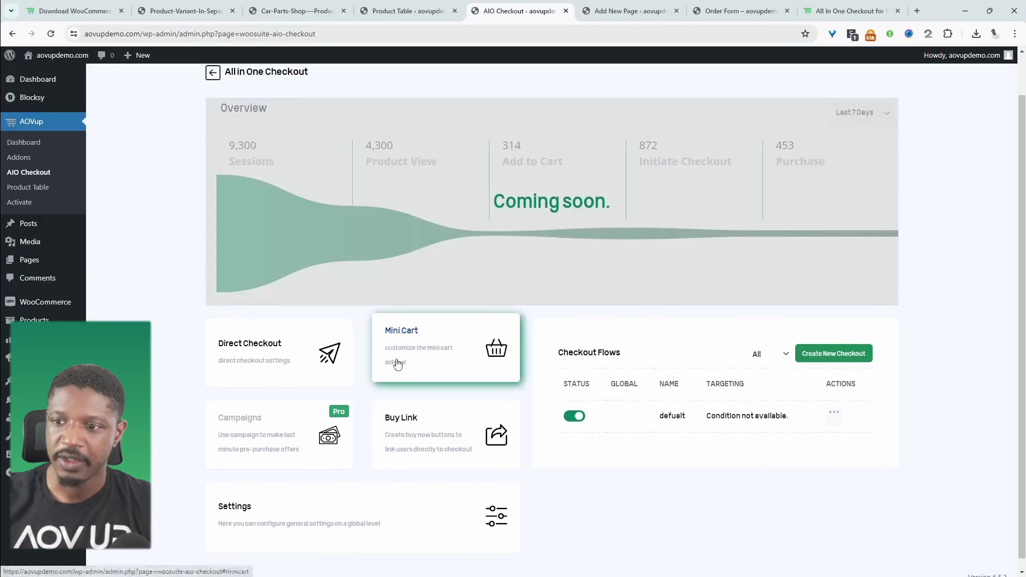
click(393, 359)
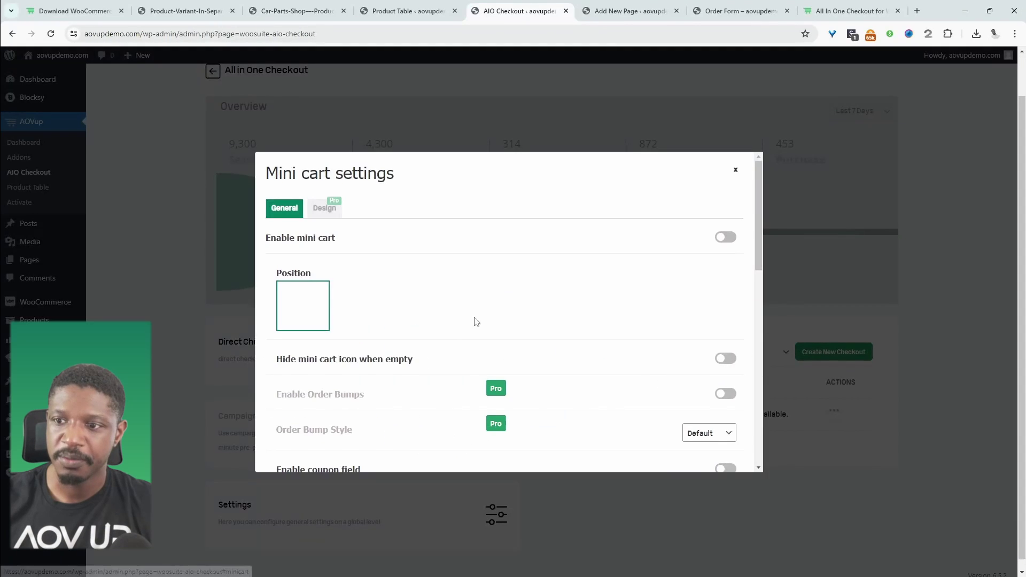
click(722, 236)
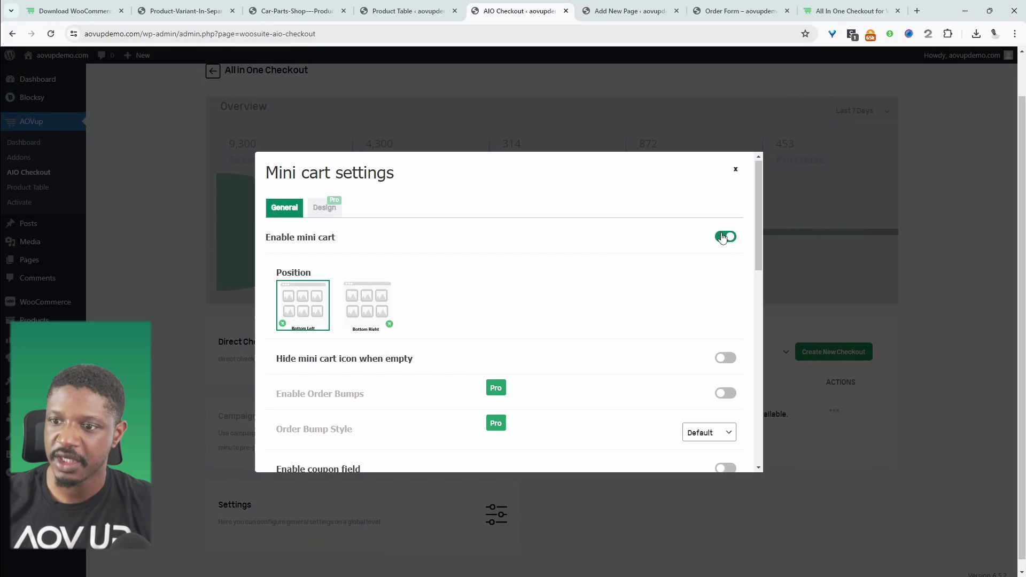
click(380, 319)
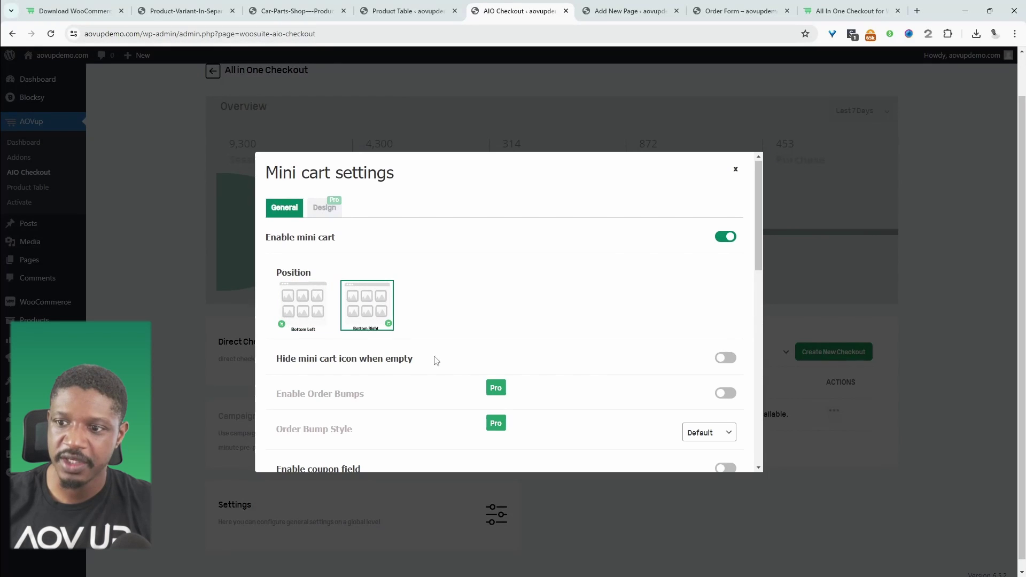
scroll(717, 384, down, 10)
click(725, 327)
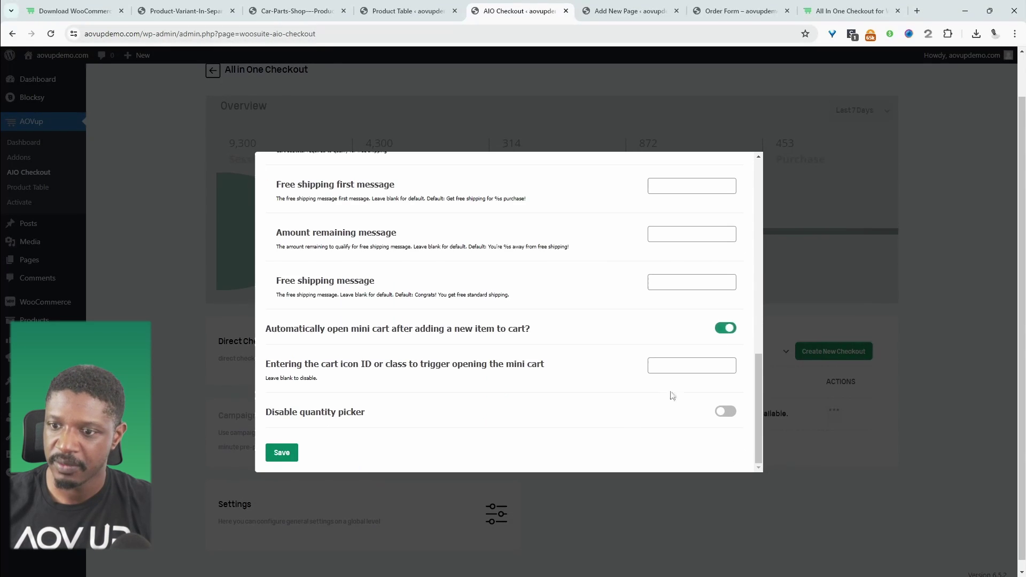
click(282, 452)
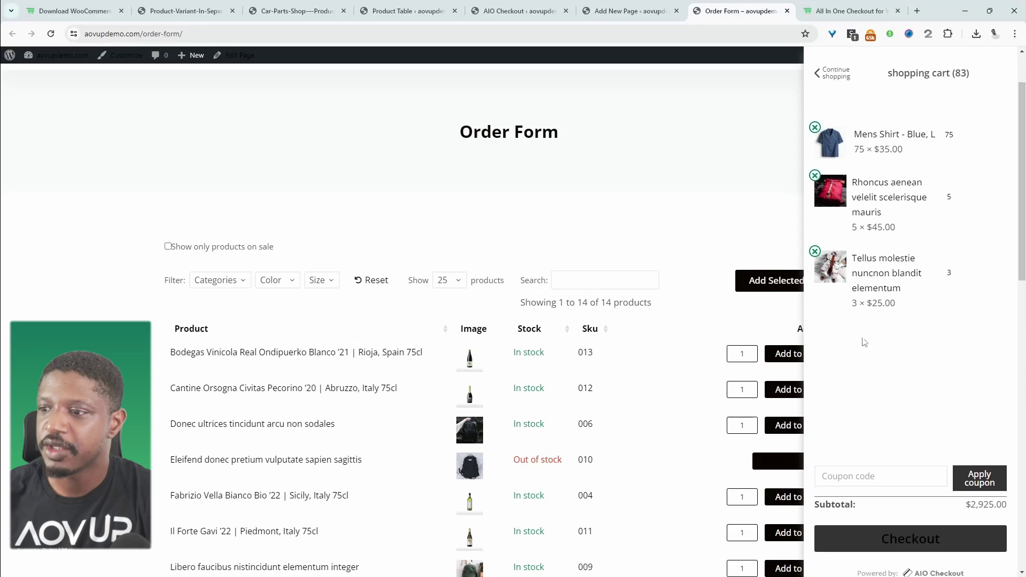
Remove the Rhoncus item from the side cart and close the cart
scroll(863, 374, down, 1)
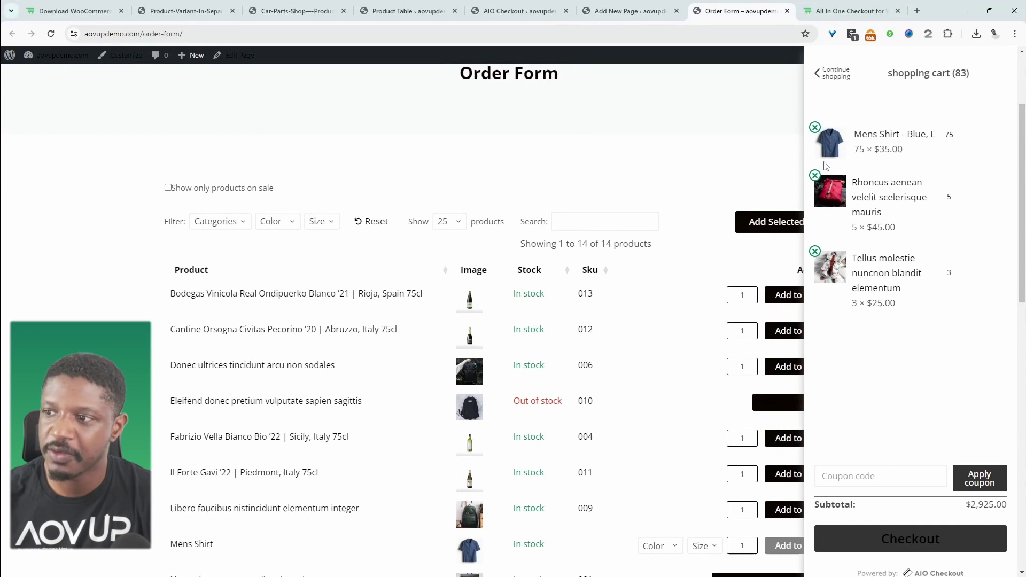
click(819, 190)
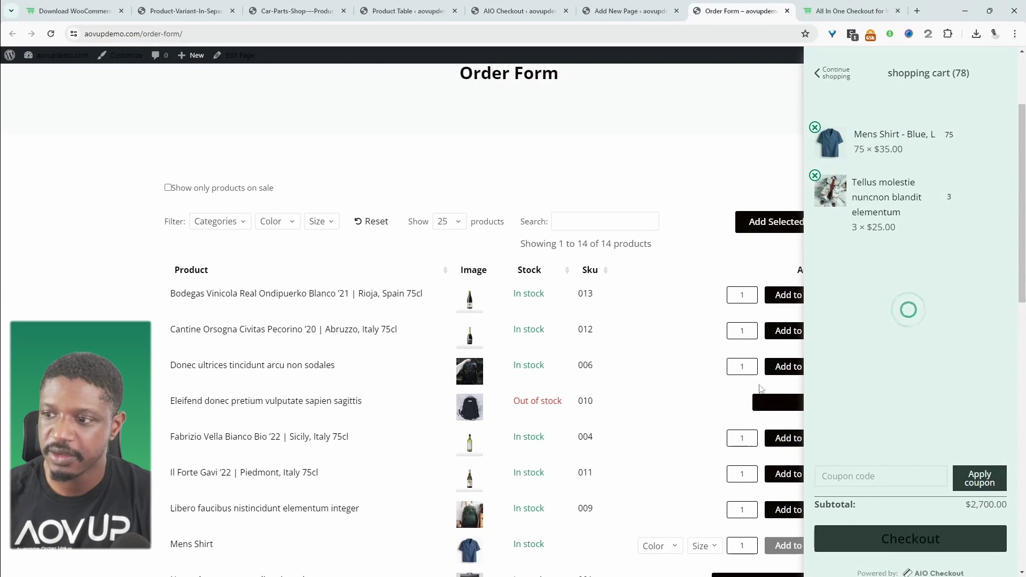
scroll(760, 388, down, 4)
click(762, 374)
Add 23 Tellus items to the cart from the Order Form table
scroll(769, 241, down, 3)
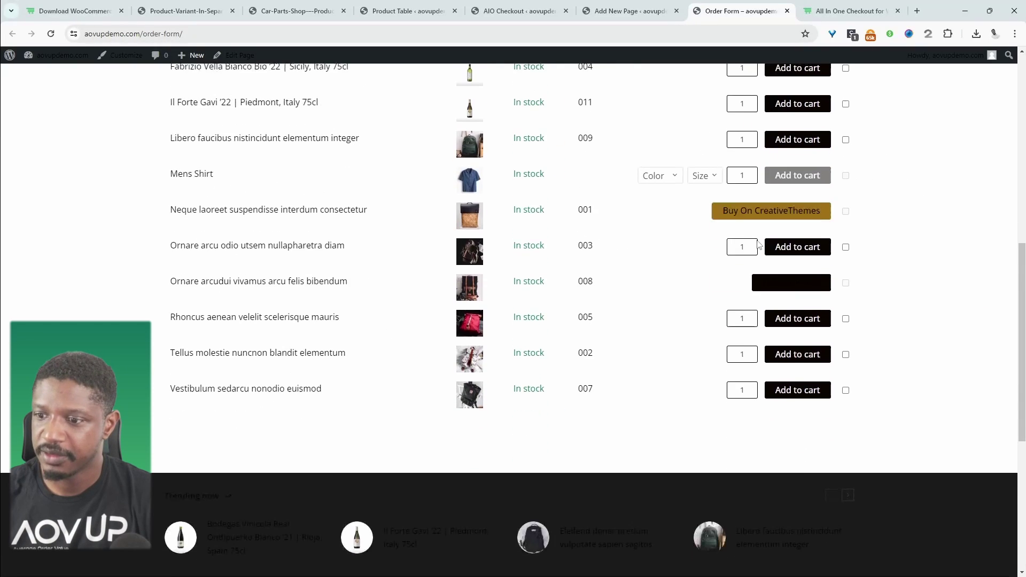
double_click(741, 354)
text(23)
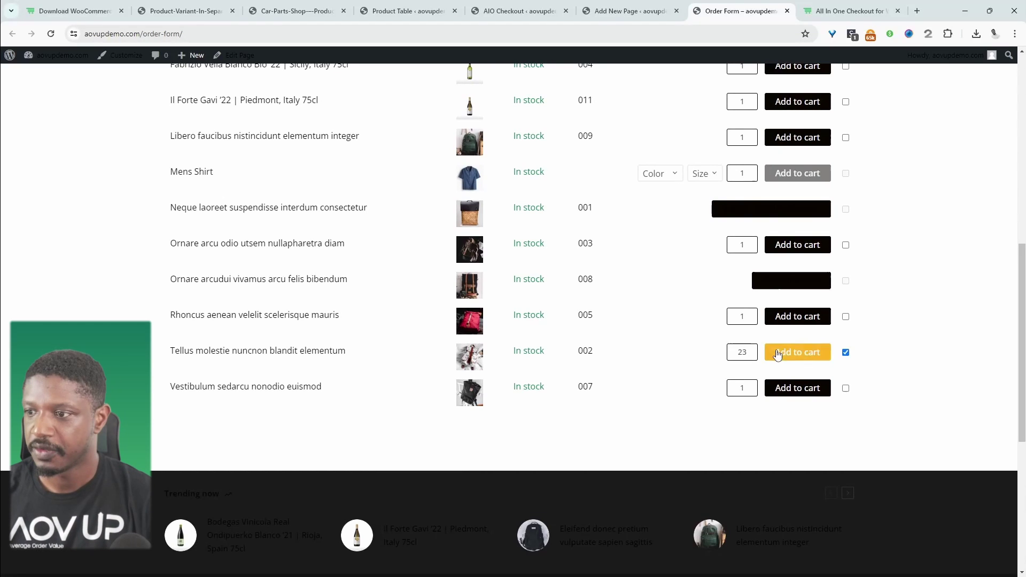
click(777, 354)
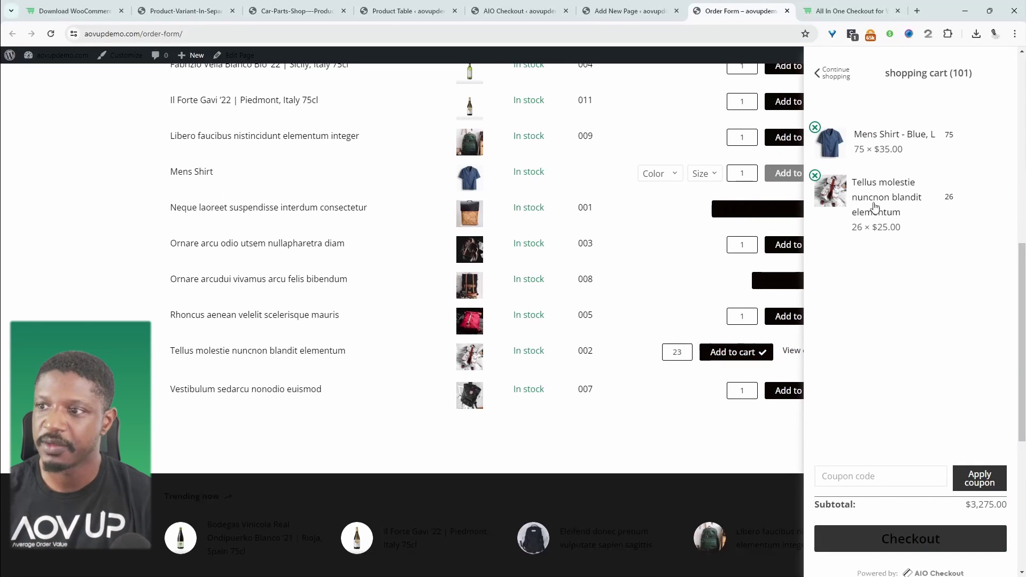
click(639, 437)
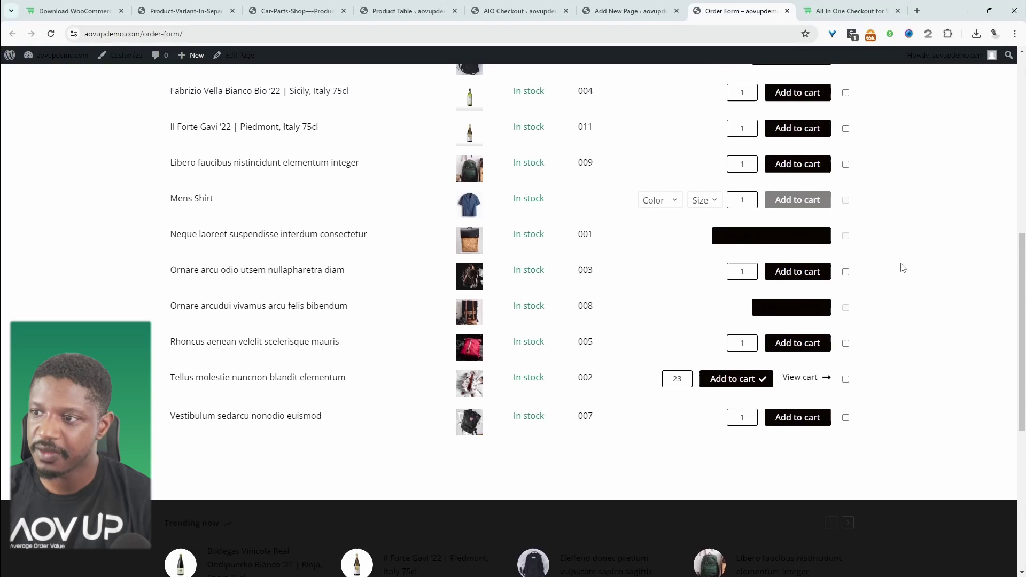
scroll(902, 266, up, 2)
scroll(815, 395, down, 8)
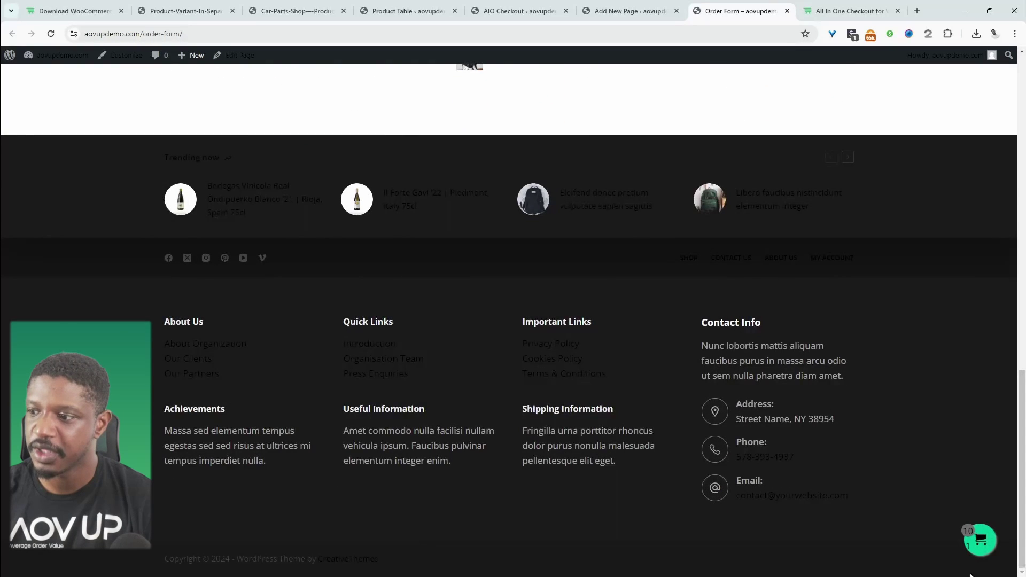
scroll(961, 508, up, 10)
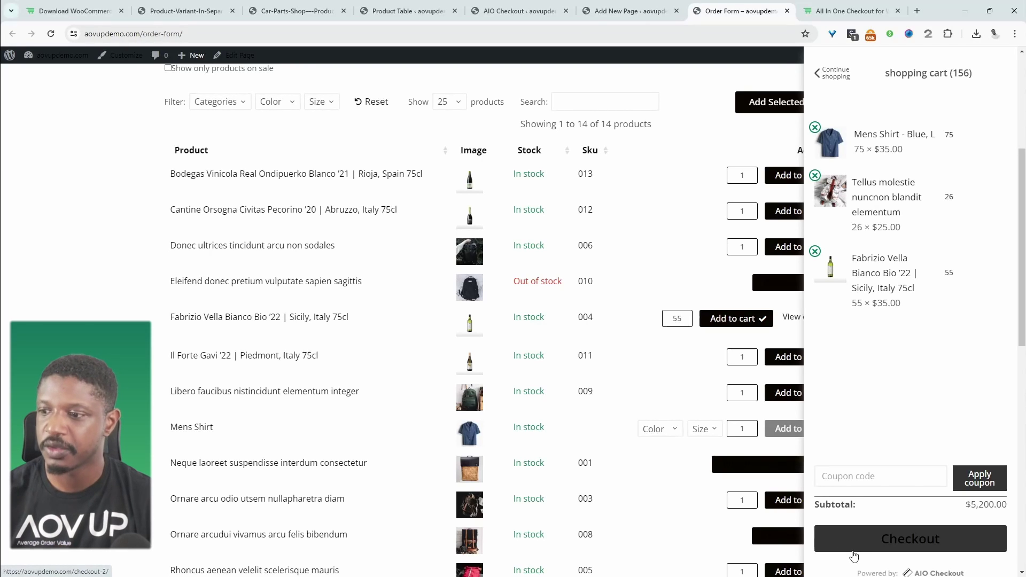
Proceed to checkout from the side cart with the 156-item, $5,200.00 order
click(872, 547)
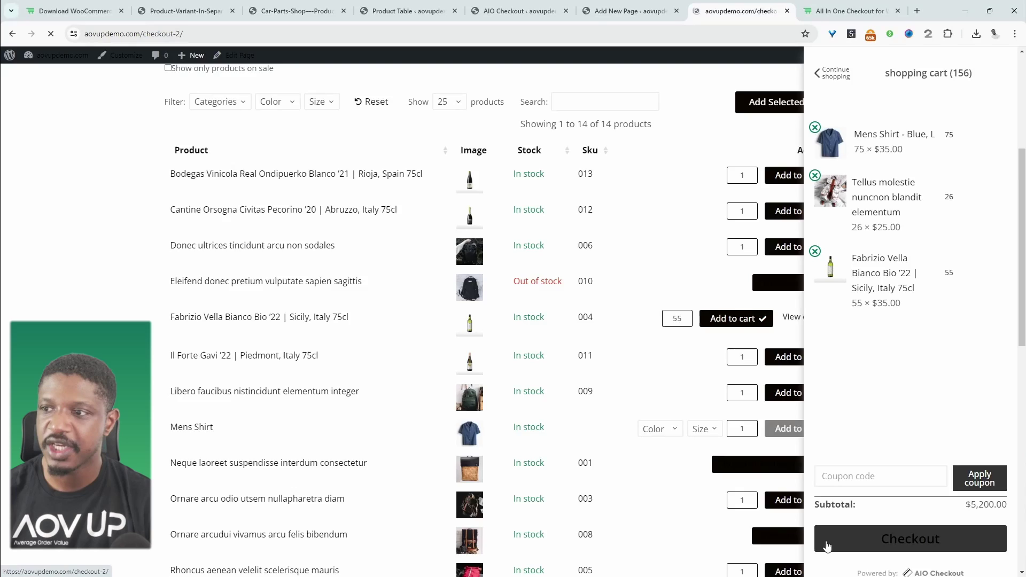